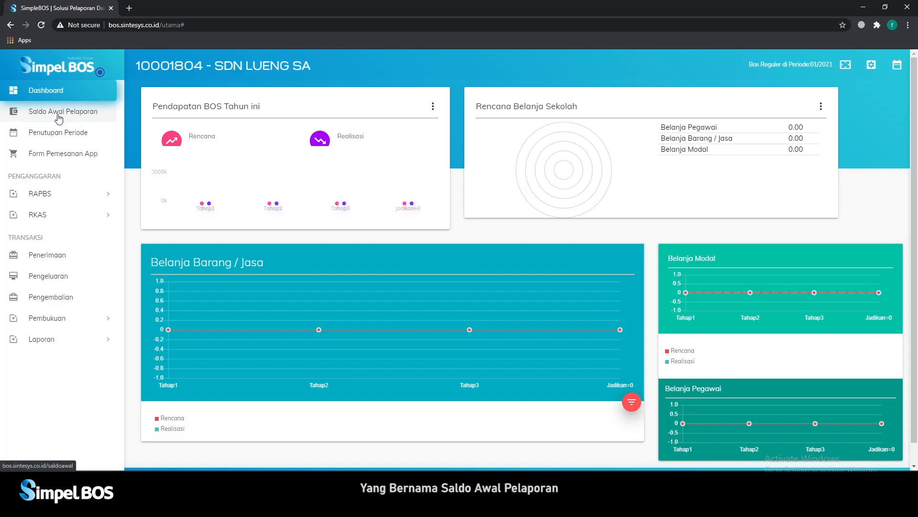
Step: In Saldo Awal Pelaporan, set Saldo pembantu KAS sebelumnya (K4) to 25,000 and save the opening balance
{"action": "left_click", "coordinate": [59, 115]}
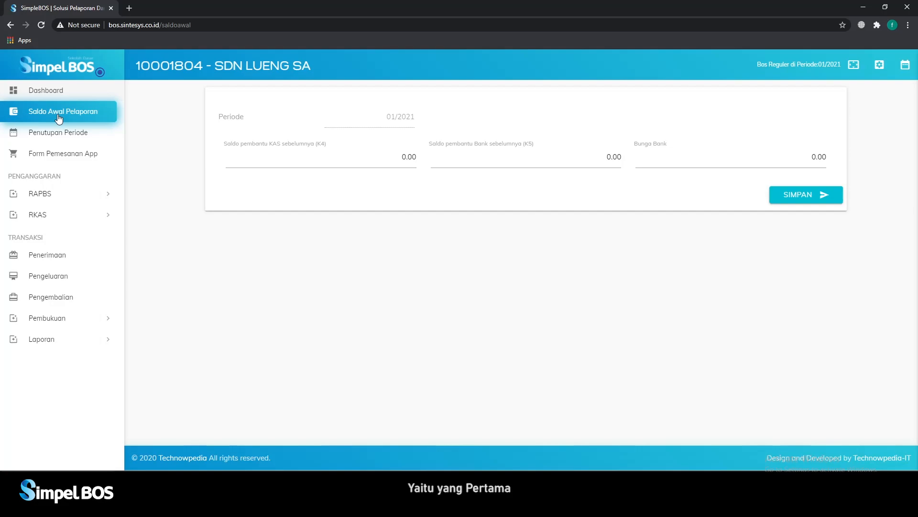
{"action": "left_click", "coordinate": [263, 154]}
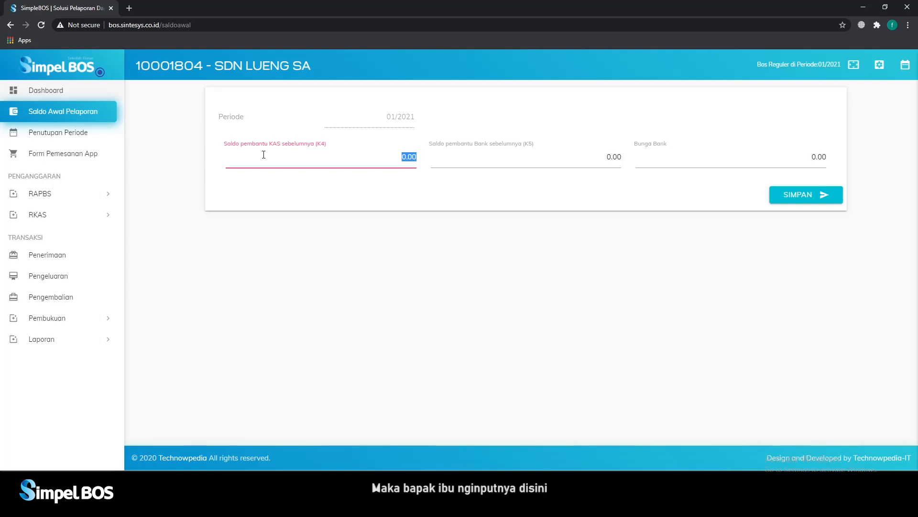
{"action": "left_click", "coordinate": [535, 158]}
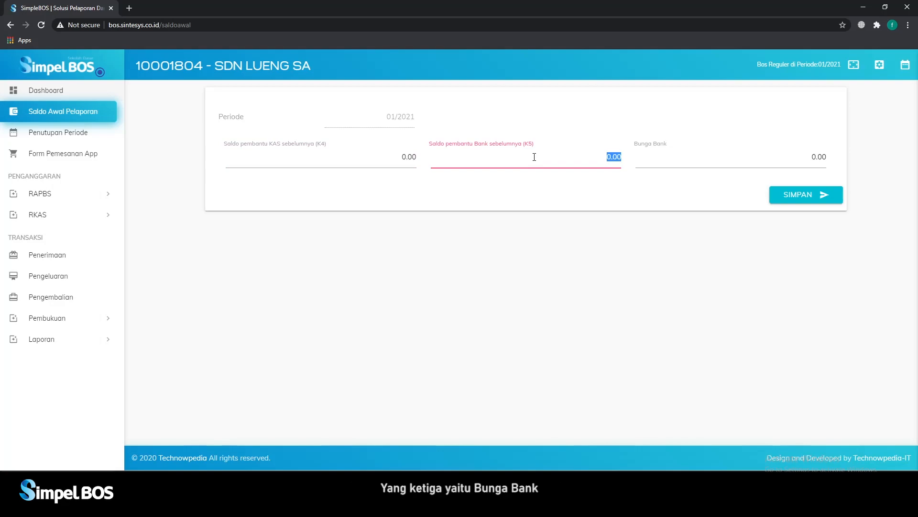
{"action": "left_click", "coordinate": [762, 154]}
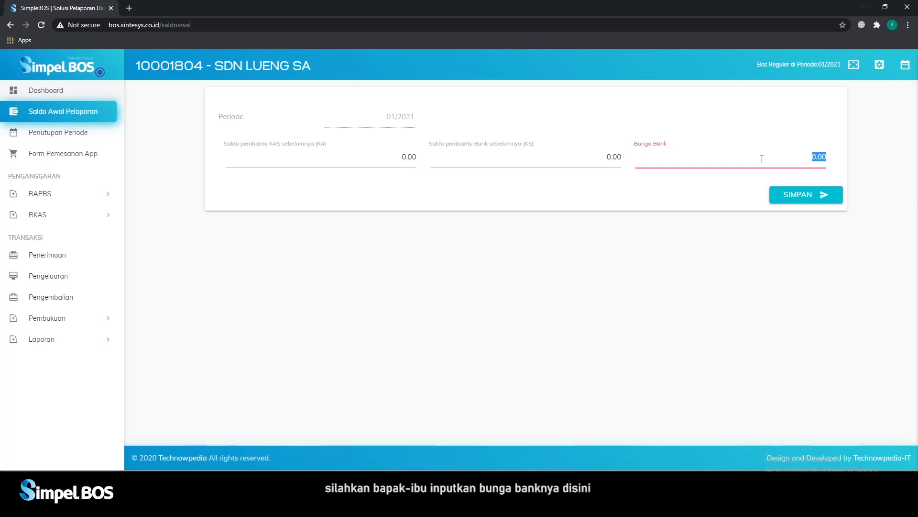
{"action": "left_click", "coordinate": [275, 160]}
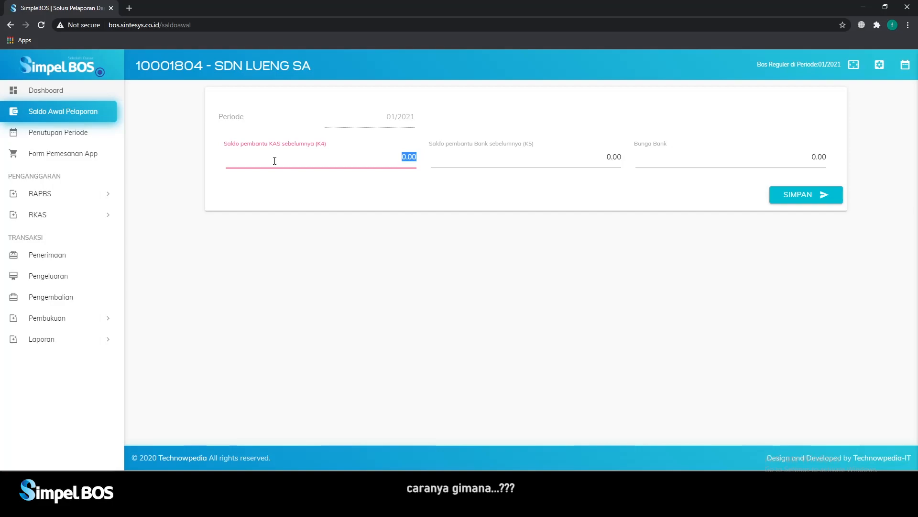
{"action": "type", "text": "2"}
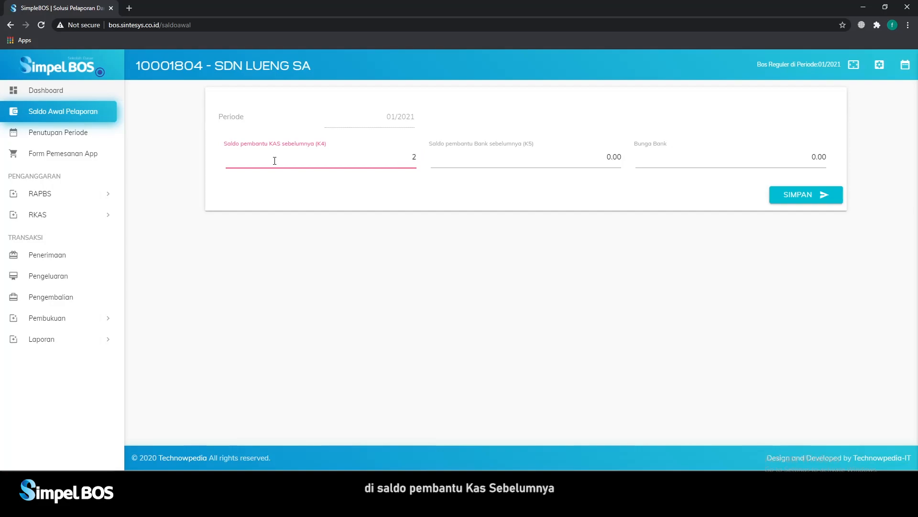
{"action": "type", "text": "5"}
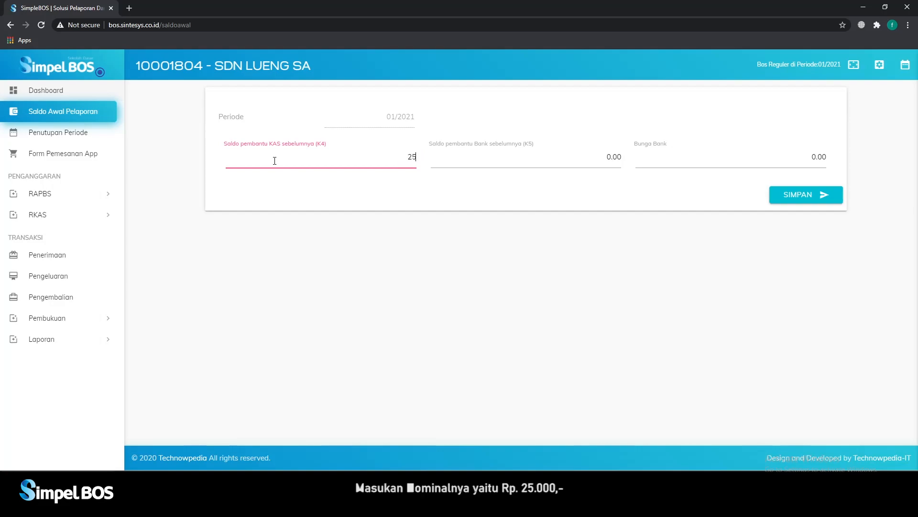
{"action": "type", "text": ",000"}
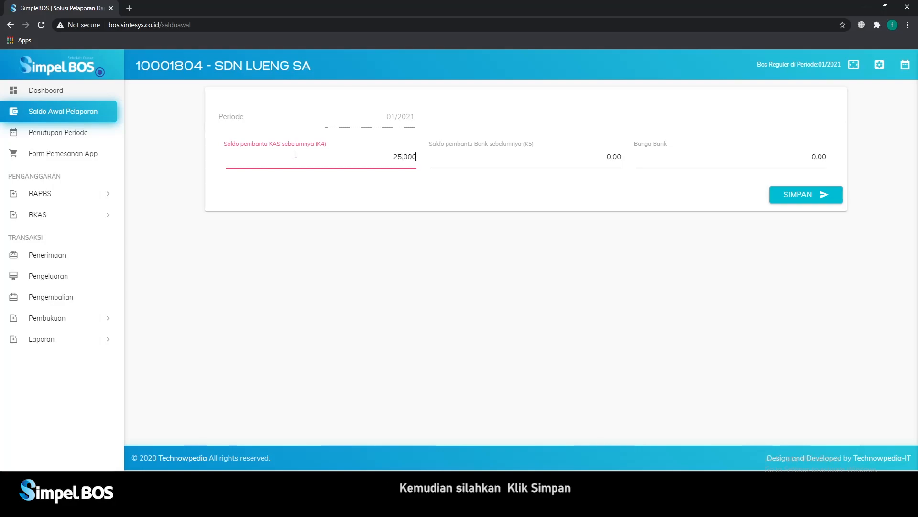
{"action": "left_click", "coordinate": [816, 200]}
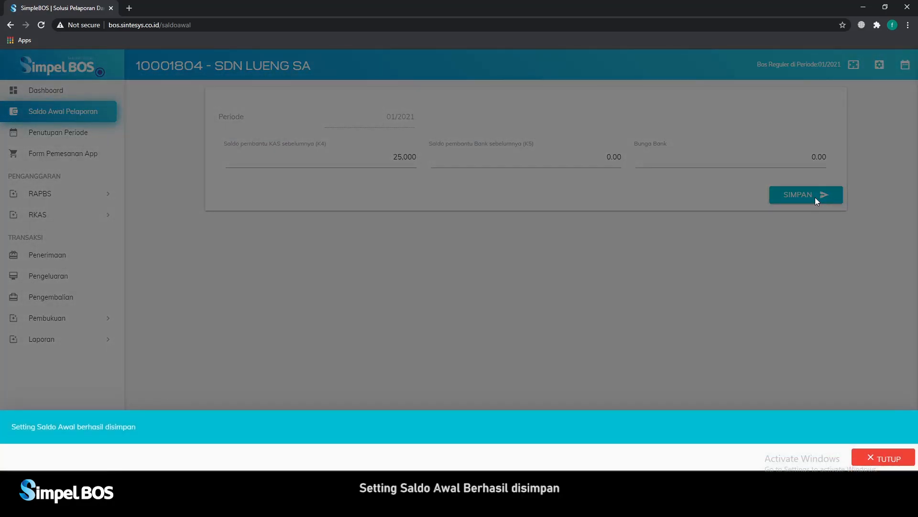
{"action": "left_click", "coordinate": [878, 456]}
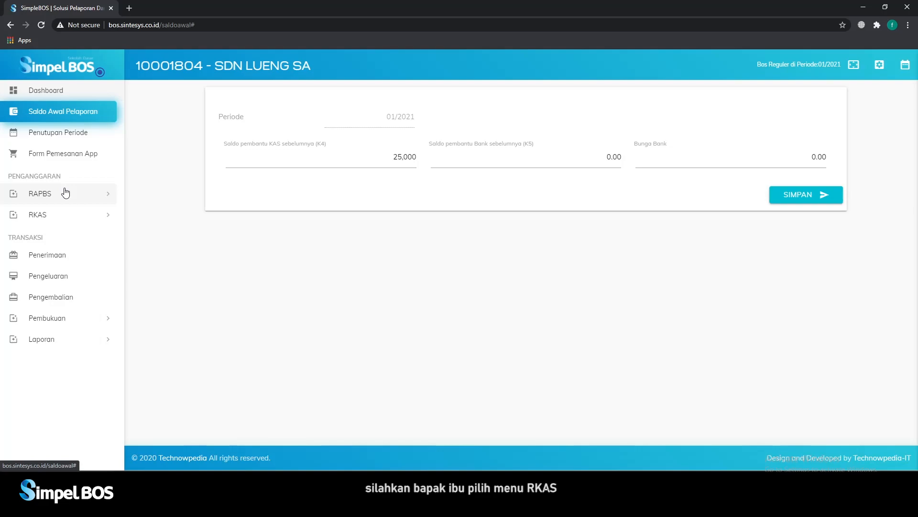
Step: Open the RKAS Dana BOS plan and examine the sample RKAS tables for SMP and SD
{"action": "left_click", "coordinate": [68, 219]}
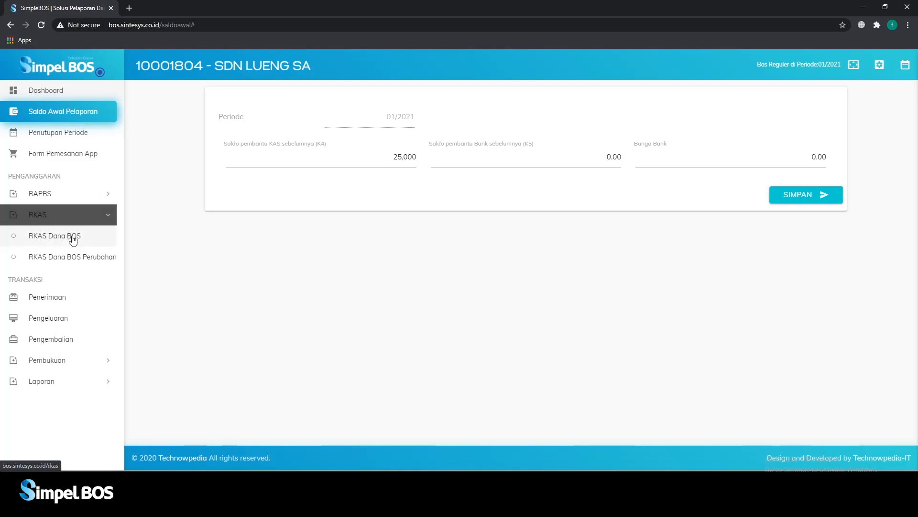
{"action": "left_click", "coordinate": [72, 238]}
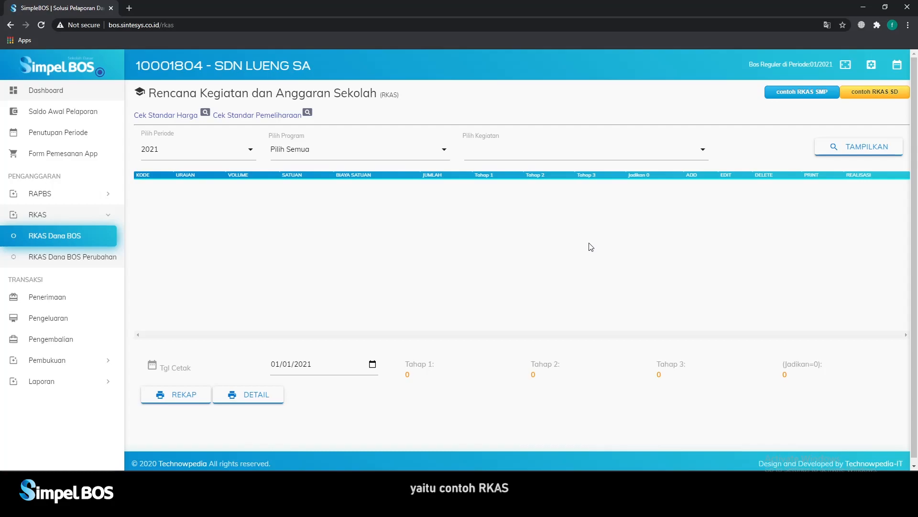
{"action": "left_click", "coordinate": [794, 100]}
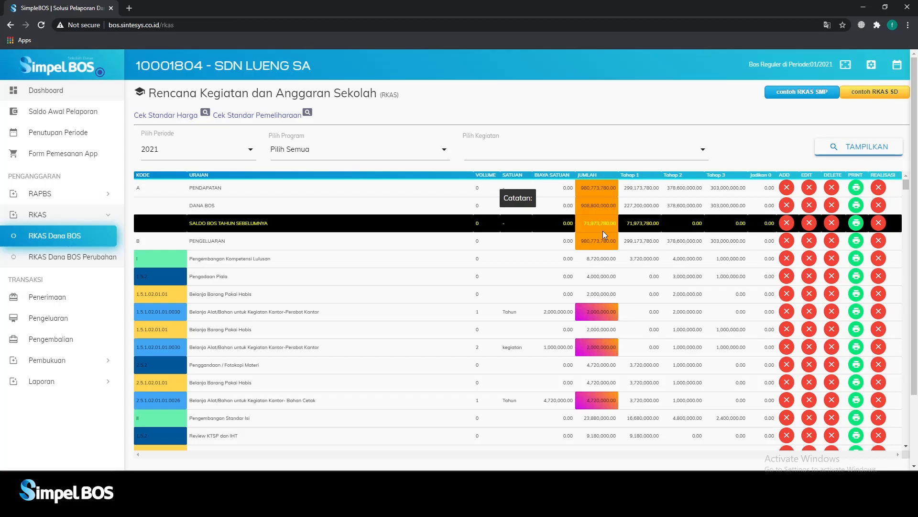
{"action": "left_click", "coordinate": [868, 93]}
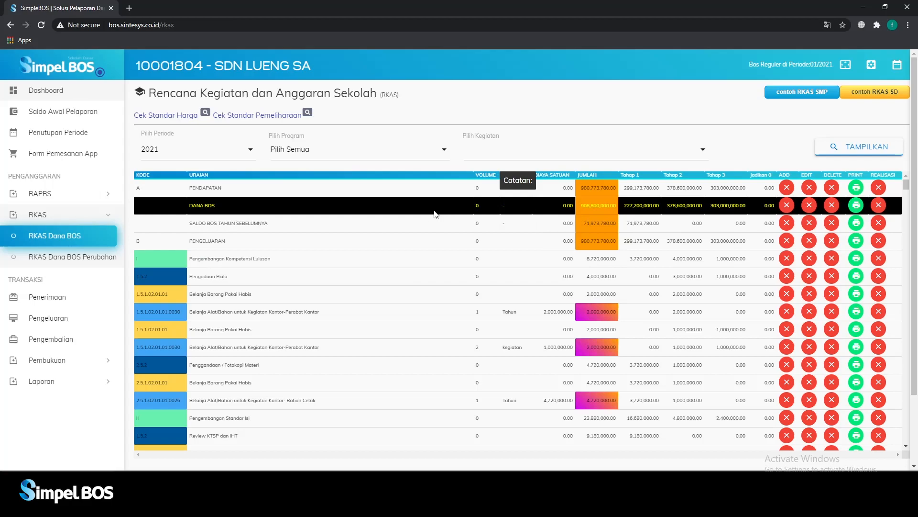
{"action": "left_click", "coordinate": [876, 95]}
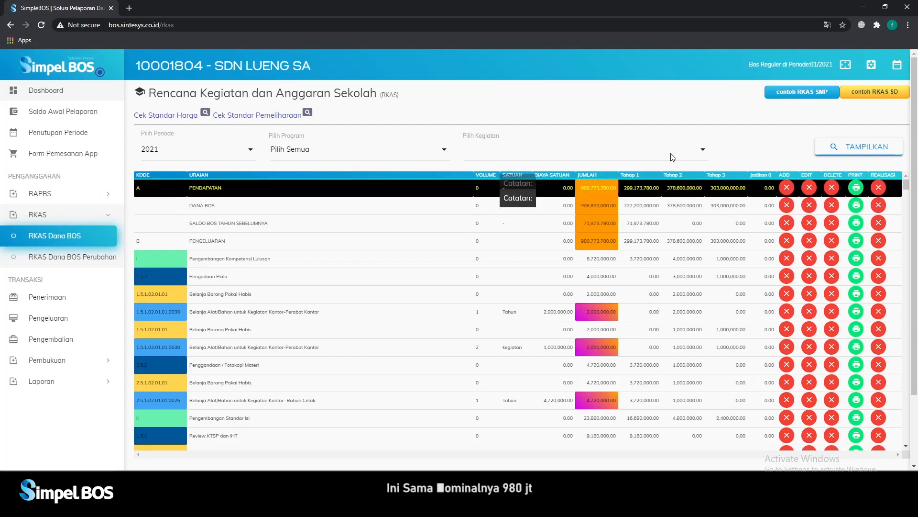
{"action": "left_click", "coordinate": [807, 93]}
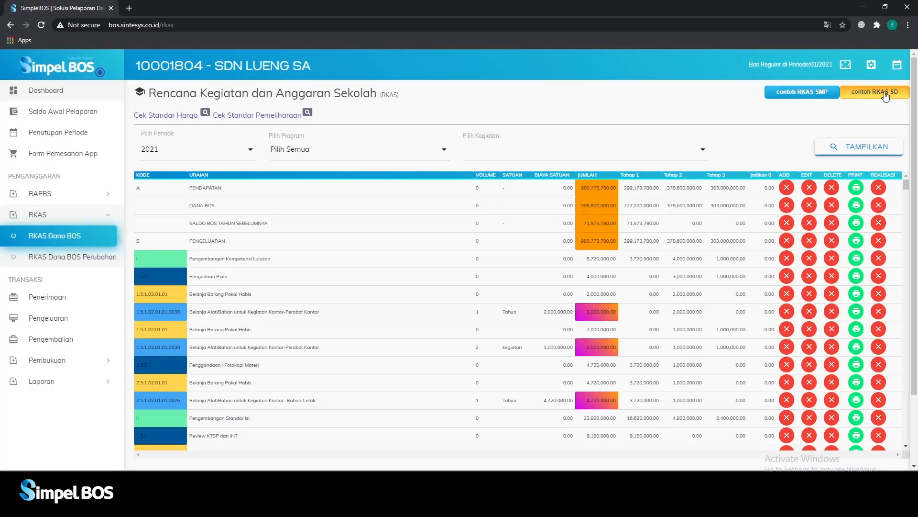
{"action": "scroll", "coordinate": [572, 292], "scroll_direction": "down", "scroll_amount": 5}
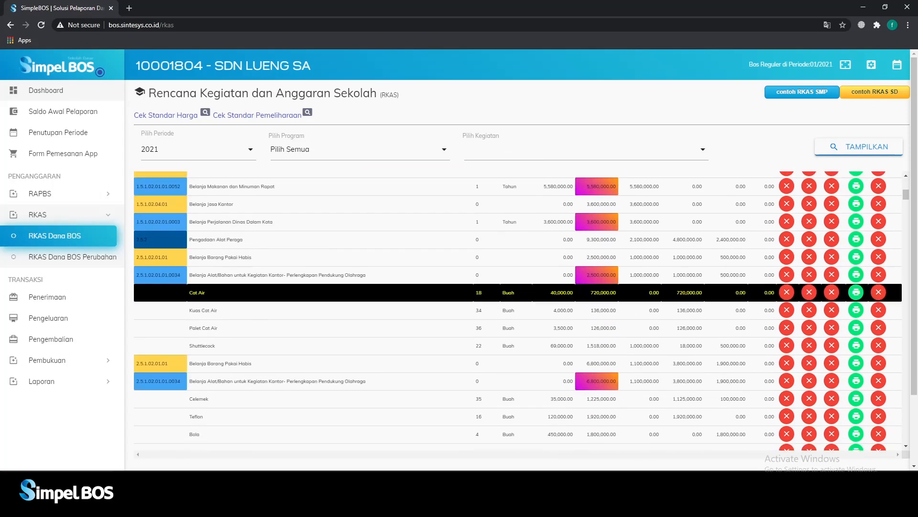
{"action": "scroll", "coordinate": [572, 291], "scroll_direction": "up", "scroll_amount": 5}
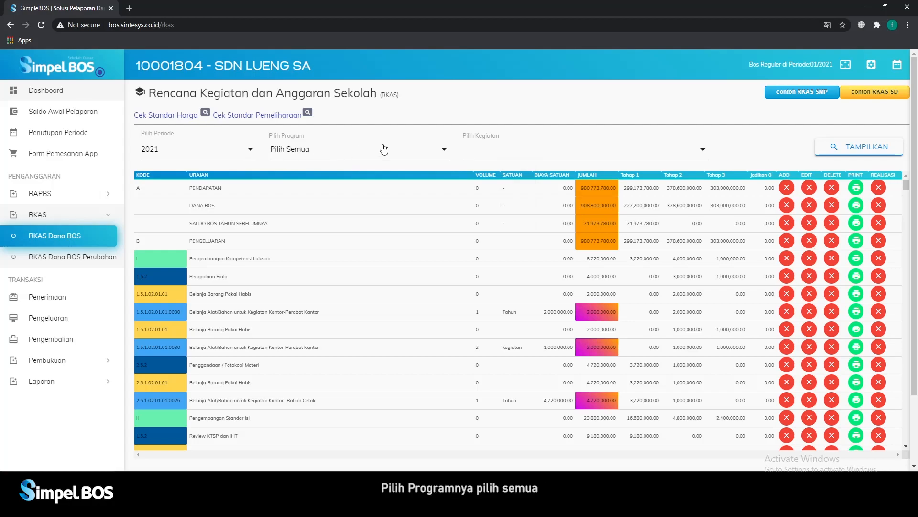
Step: Display the 2021 RKAS for all programs and update DANA BOS income: Tahap 1 30,000,000, Tahap 2 40,000,000, Tahap 3 30,000,000
{"action": "left_click", "coordinate": [870, 148]}
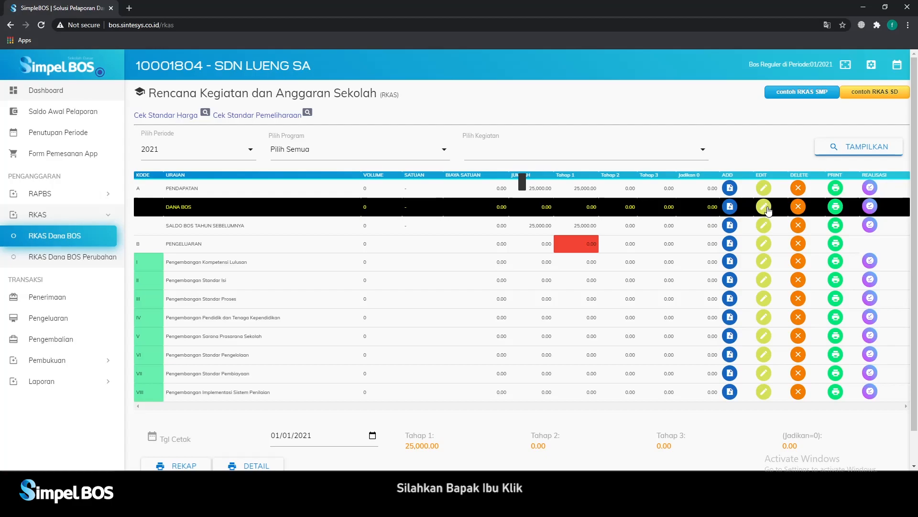
{"action": "left_click", "coordinate": [764, 207]}
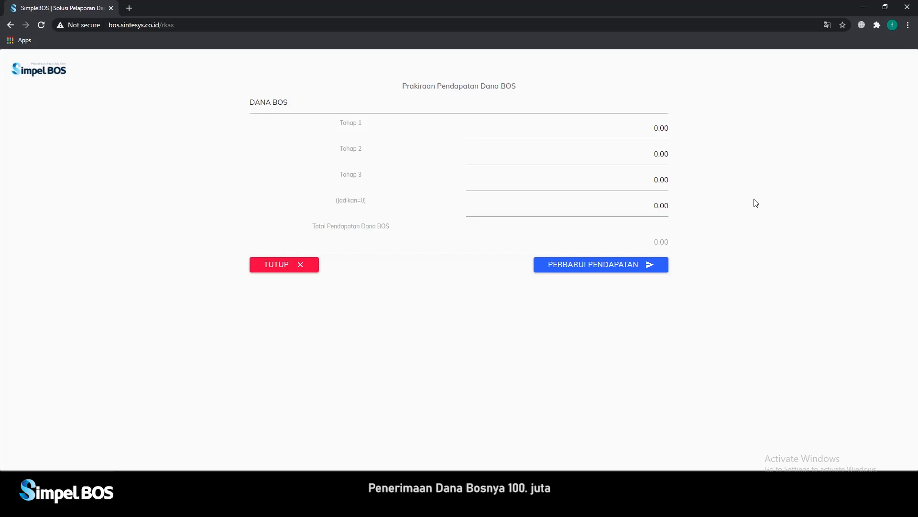
{"action": "left_click", "coordinate": [603, 127]}
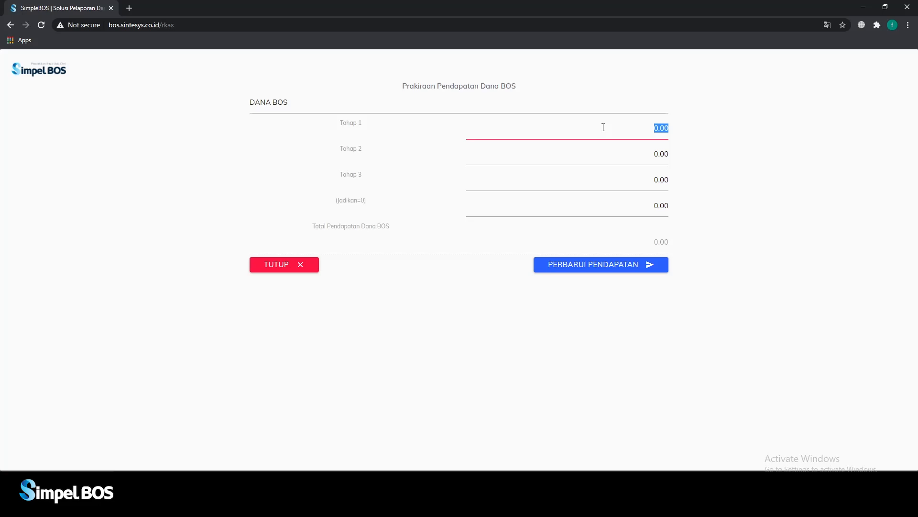
{"action": "left_click", "coordinate": [805, 332]}
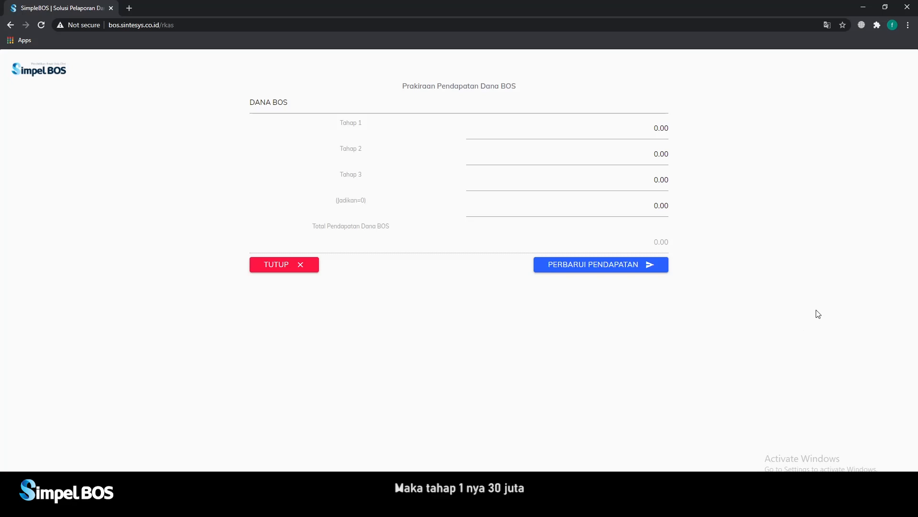
{"action": "left_click", "coordinate": [652, 128]}
{"action": "type", "text": "30,000,000"}
{"action": "left_click", "coordinate": [649, 151]}
{"action": "type", "text": "40,000,000"}
{"action": "left_click", "coordinate": [637, 185]}
{"action": "type", "text": "30,"}
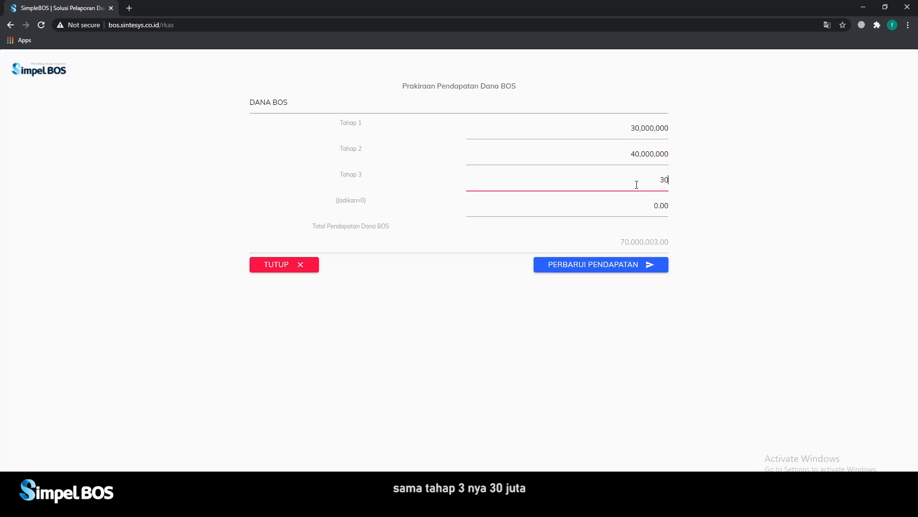
{"action": "type", "text": "000,000"}
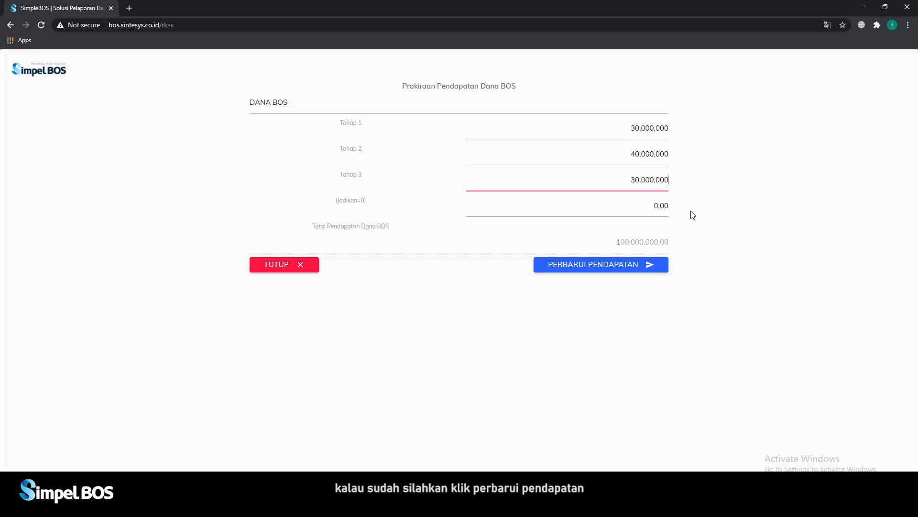
{"action": "left_click", "coordinate": [606, 265]}
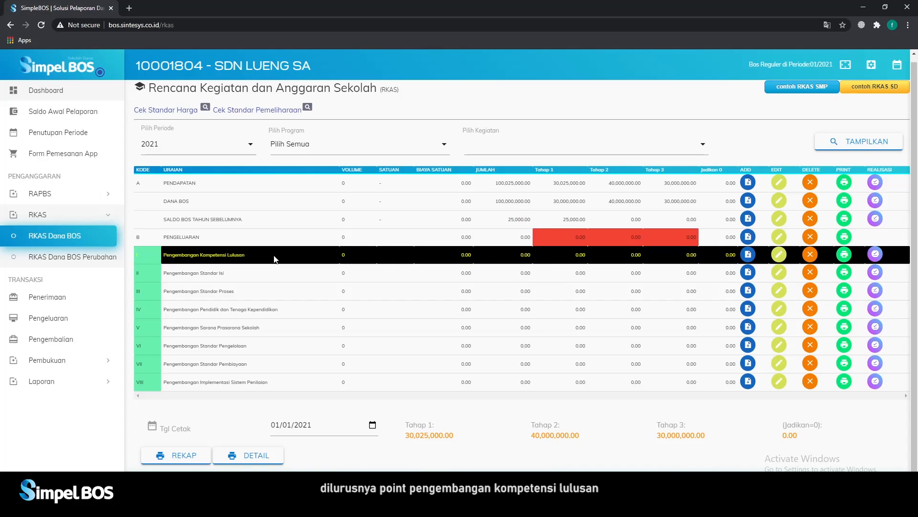
Step: Add an activity described as "ujian sekolah" under the program Pengembangan Kompetensi Lulusan
{"action": "left_click", "coordinate": [748, 255]}
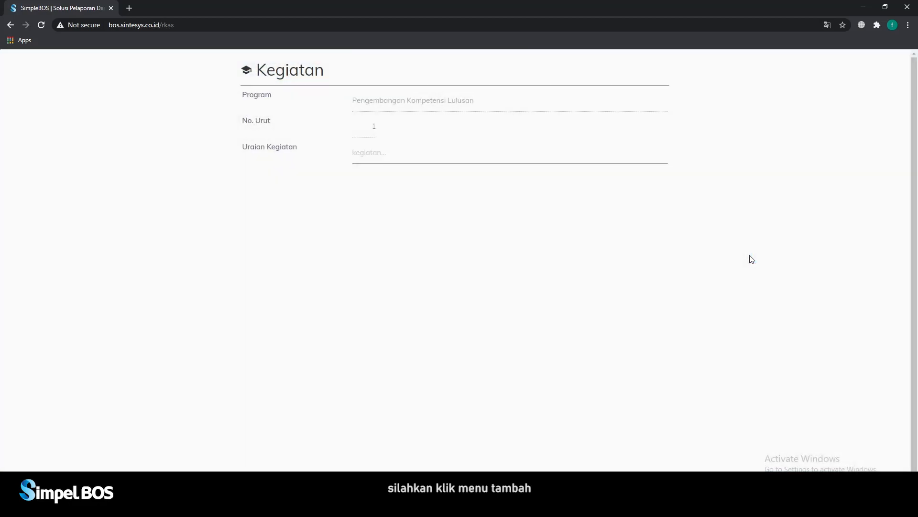
{"action": "left_click", "coordinate": [408, 155]}
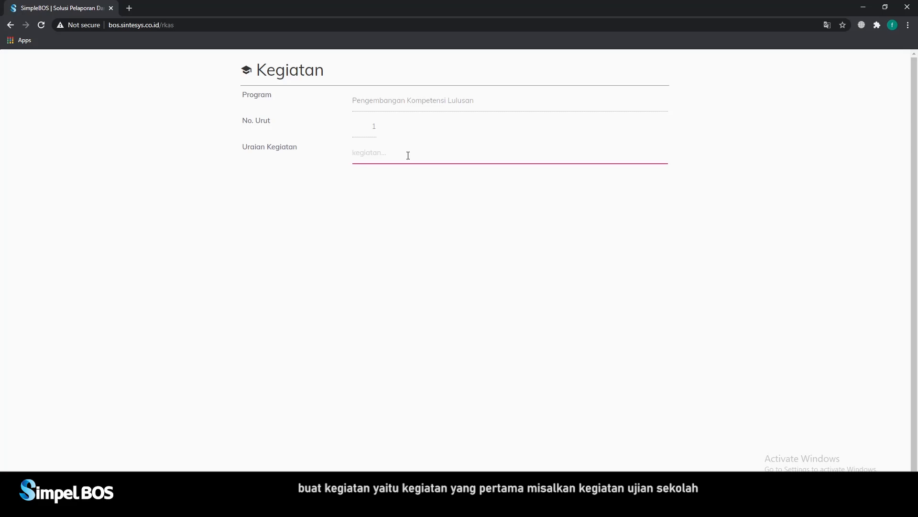
{"action": "type", "text": "ujian sekolah"}
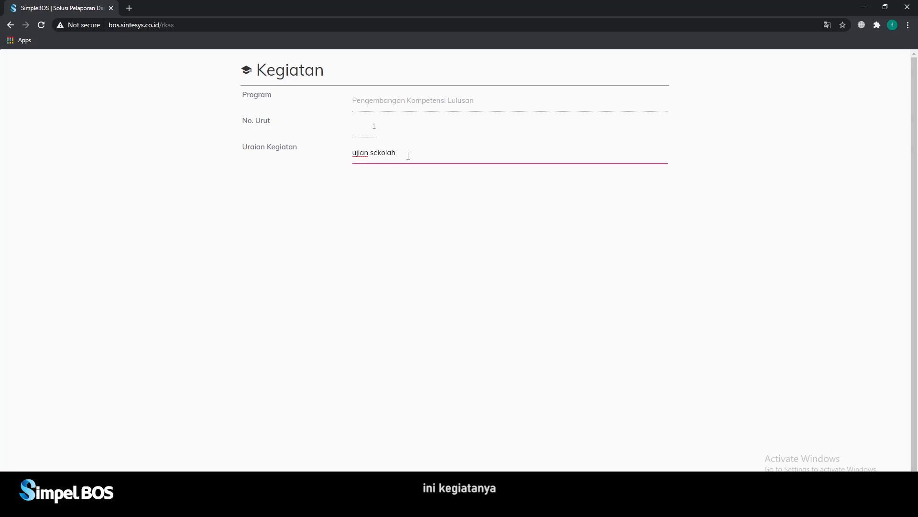
{"action": "key", "text": "Return"}
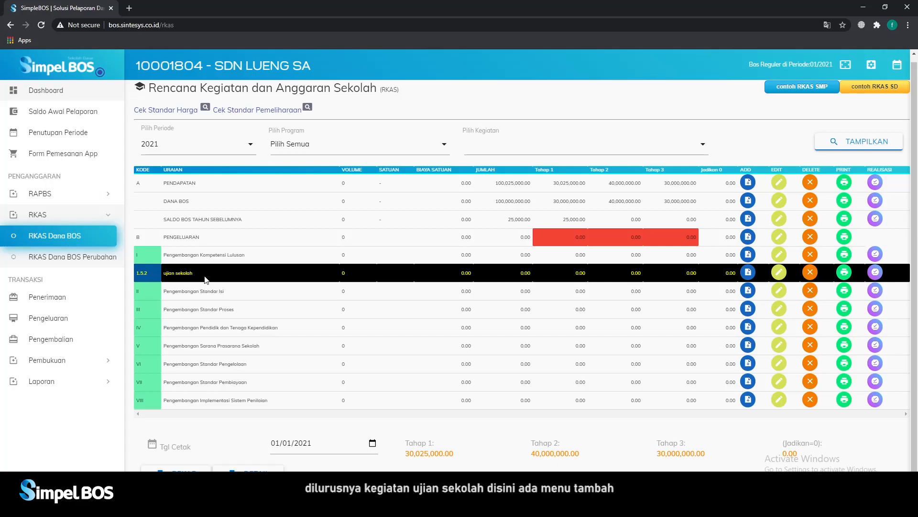
Step: Start a spending entry under "ujian sekolah" with Golongan BELANJA OPERASI, Jenis Belanja Barang dan Jasa and Rekening Belanja set to Belanja Barang
{"action": "left_click", "coordinate": [748, 273]}
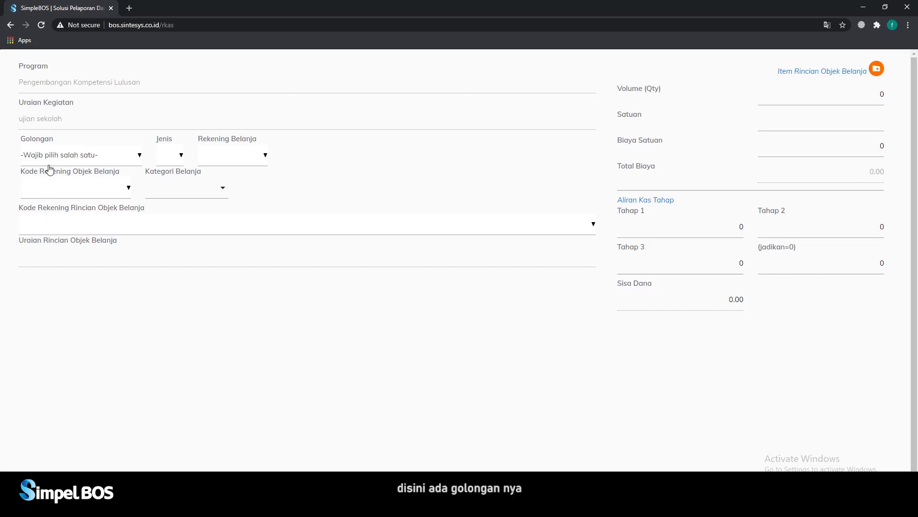
{"action": "left_click", "coordinate": [139, 158]}
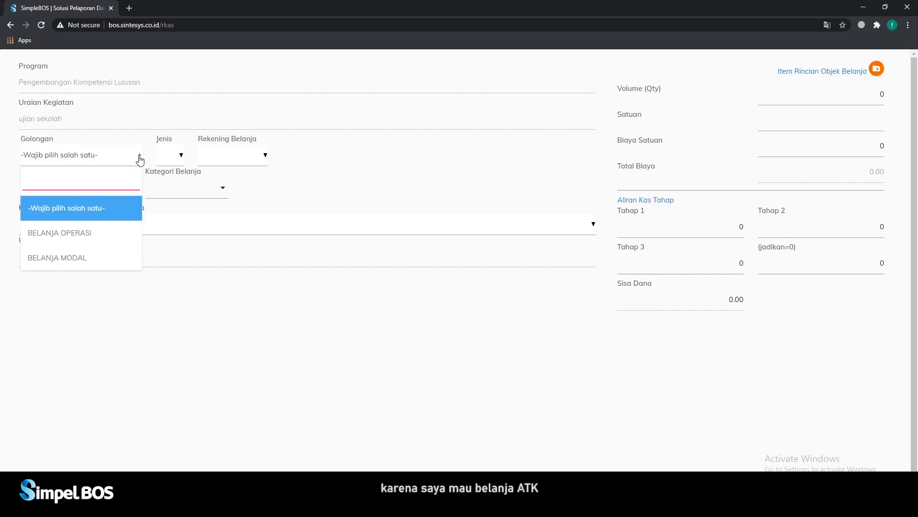
{"action": "left_click", "coordinate": [121, 235]}
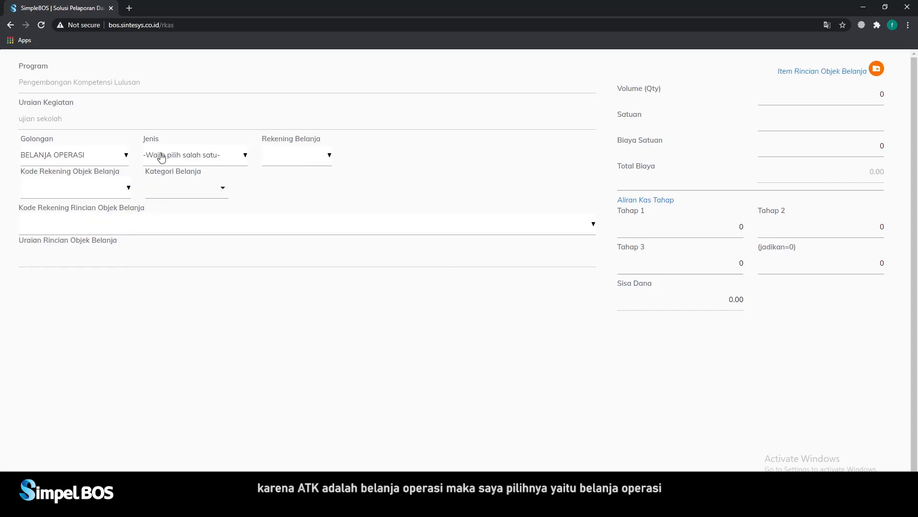
{"action": "left_click", "coordinate": [225, 159]}
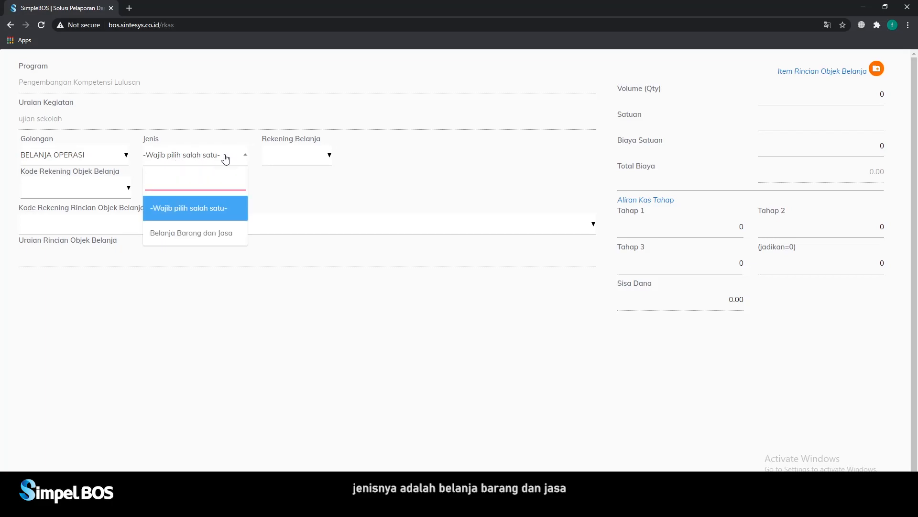
{"action": "left_click", "coordinate": [203, 235]}
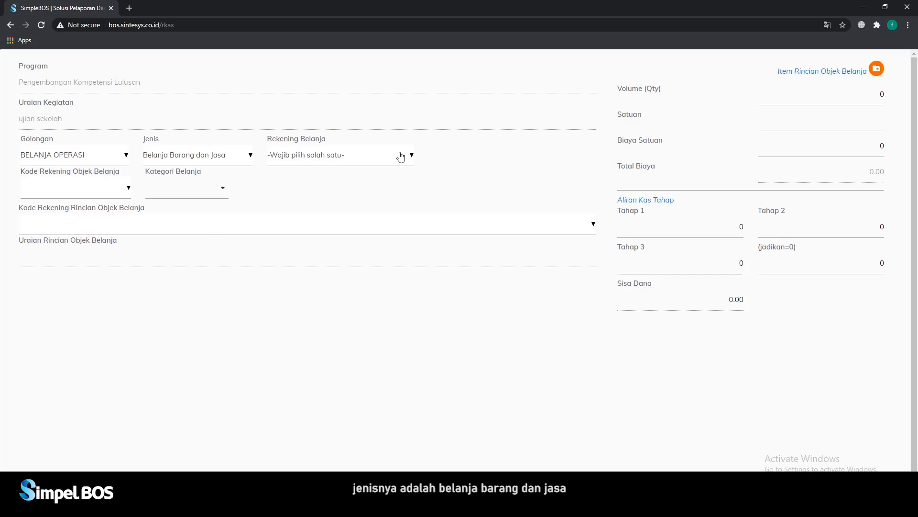
{"action": "left_click", "coordinate": [401, 156]}
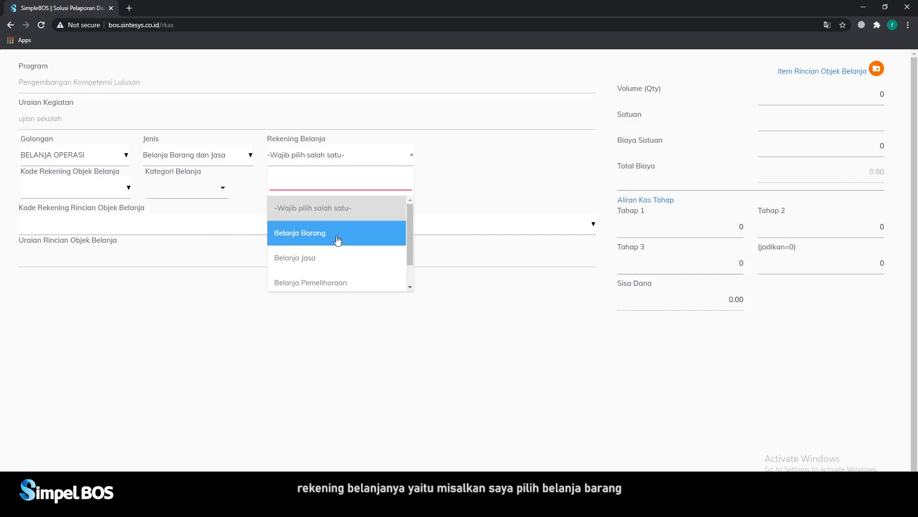
{"action": "scroll", "coordinate": [338, 241], "scroll_direction": "down", "scroll_amount": 1}
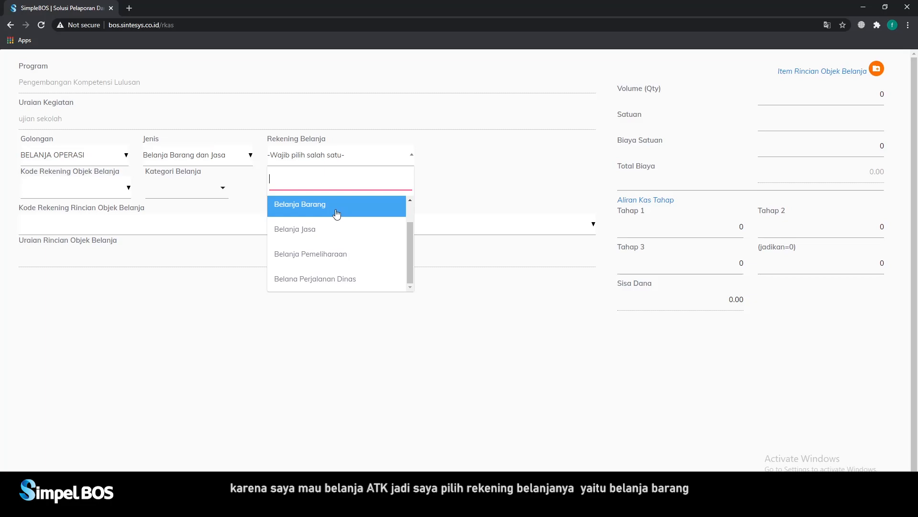
{"action": "left_click", "coordinate": [337, 214]}
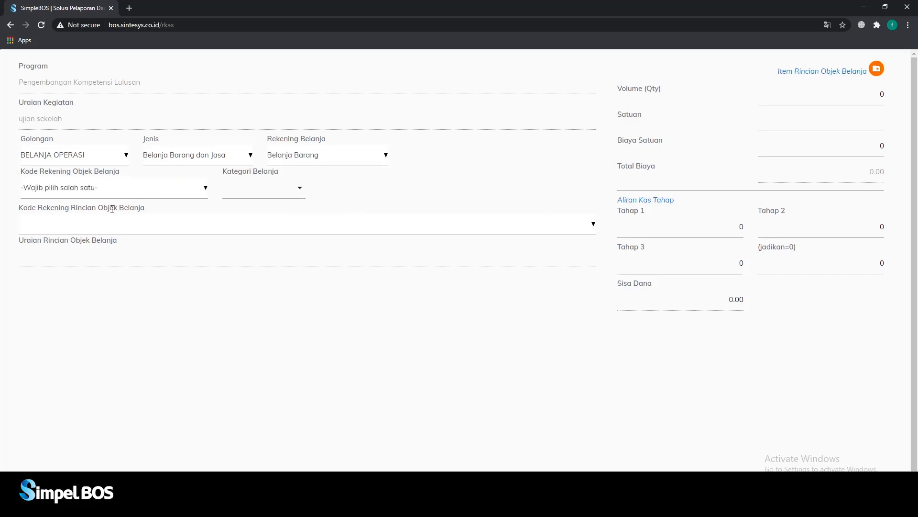
Step: Set Kode Rekening Objek Belanja to Belanja Barang Pakai Habis and Kategori Belanja to Pakai Habis
{"action": "left_click", "coordinate": [203, 192]}
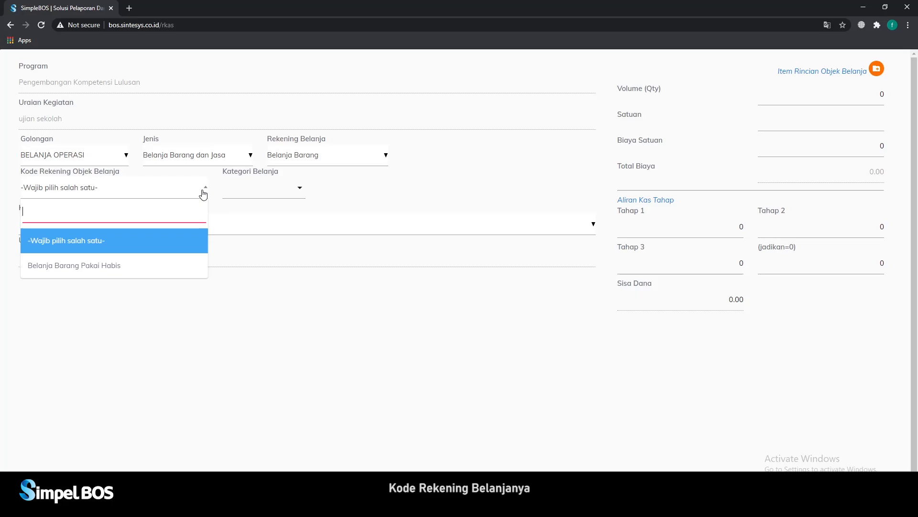
{"action": "left_click", "coordinate": [103, 271]}
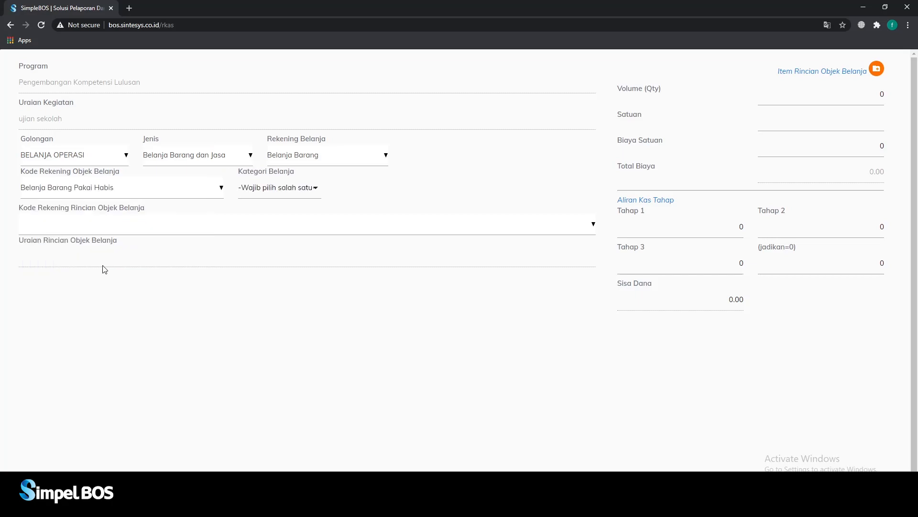
{"action": "left_click", "coordinate": [315, 192]}
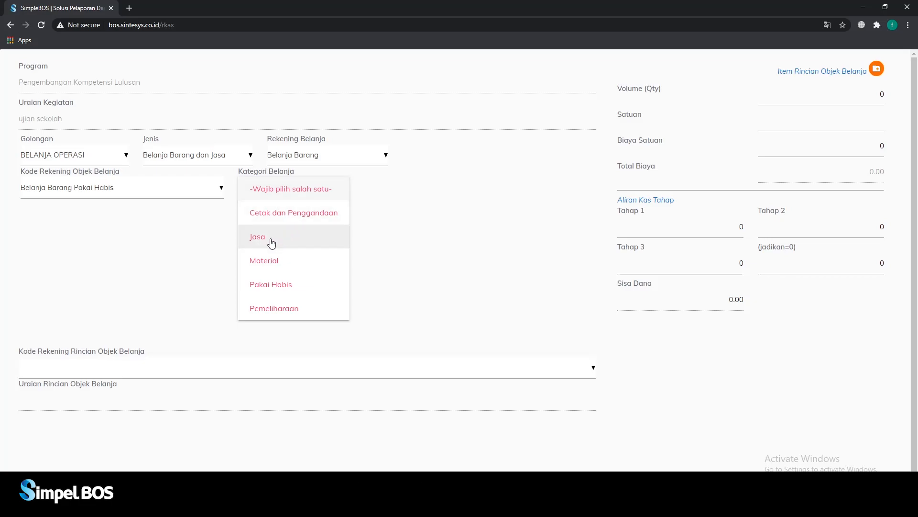
{"action": "left_click", "coordinate": [294, 287]}
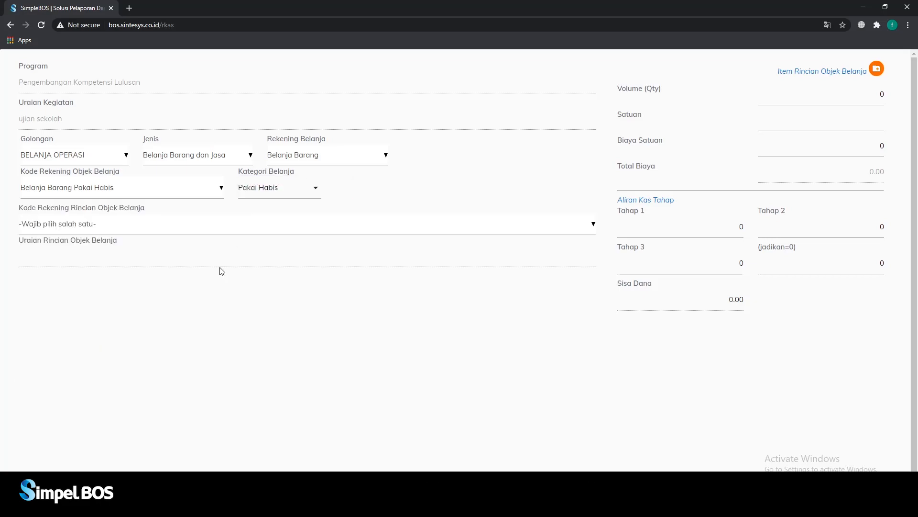
Step: Set Kode Rekening Rincian Objek Belanja to "Belanja Alat/Bahan untuk Kegiatan Kantor-Alat Tulis Kantor"
{"action": "left_click", "coordinate": [141, 228]}
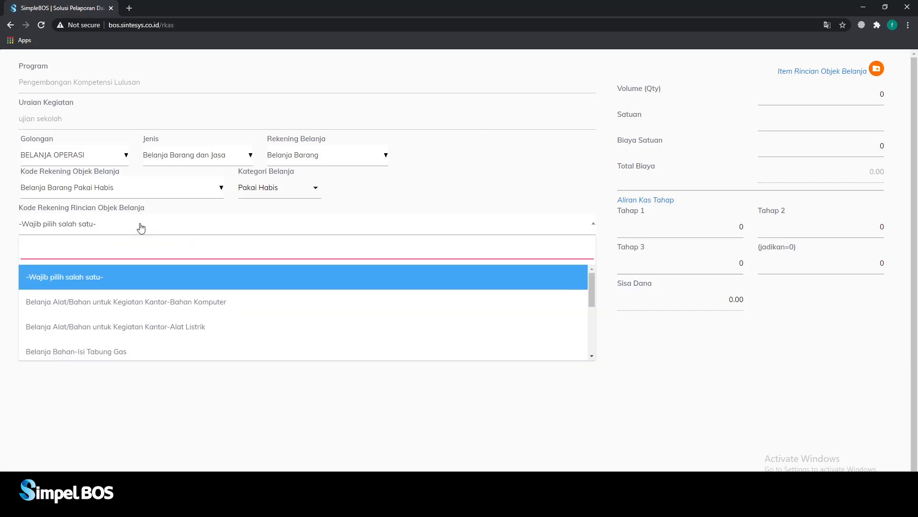
{"action": "scroll", "coordinate": [178, 320], "scroll_direction": "down", "scroll_amount": 1}
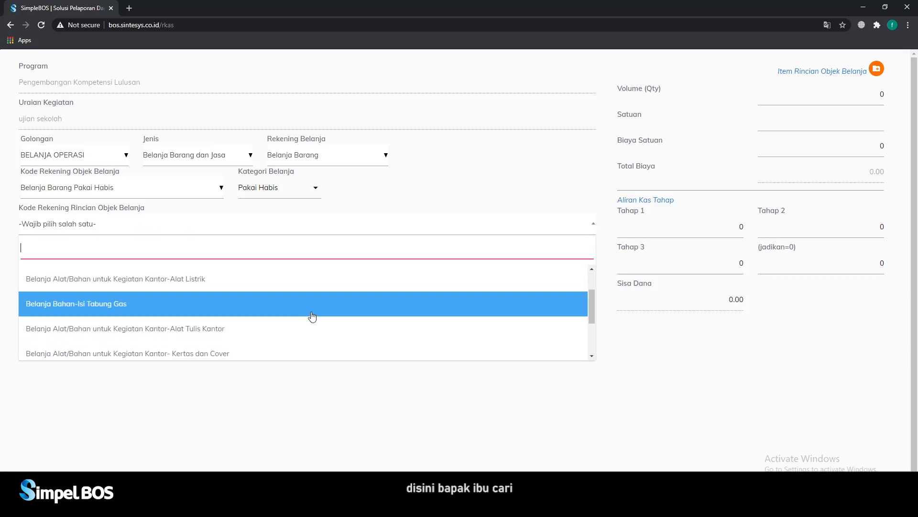
{"action": "scroll", "coordinate": [277, 308], "scroll_direction": "up", "scroll_amount": 1}
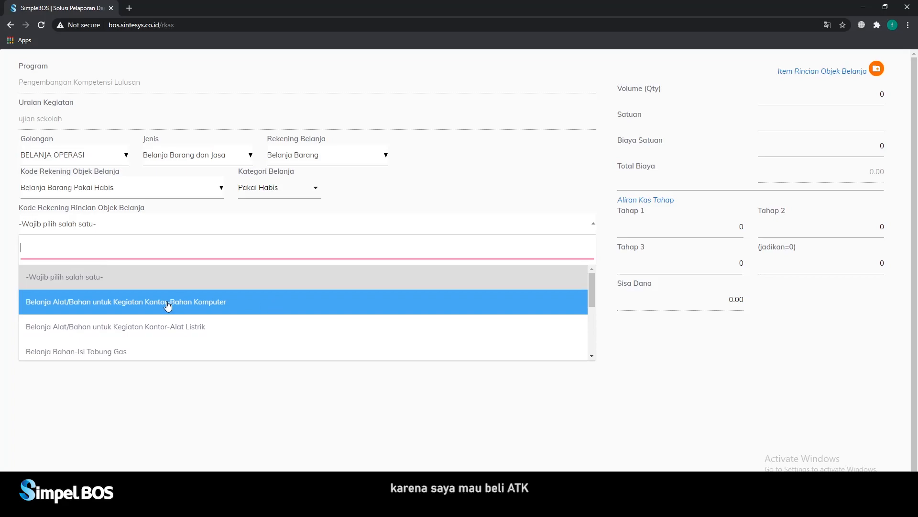
{"action": "scroll", "coordinate": [275, 308], "scroll_direction": "down", "scroll_amount": 1}
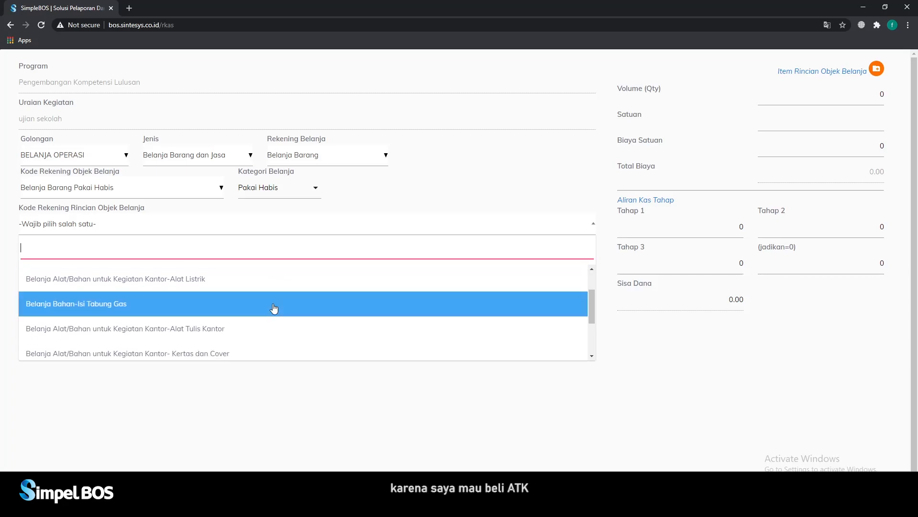
{"action": "scroll", "coordinate": [273, 308], "scroll_direction": "down", "scroll_amount": 1}
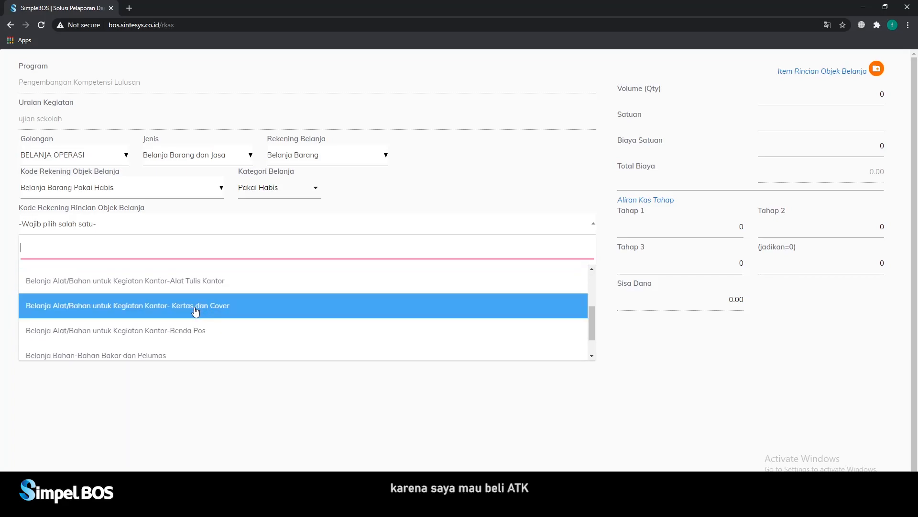
{"action": "scroll", "coordinate": [196, 310], "scroll_direction": "down", "scroll_amount": 1}
{"action": "scroll", "coordinate": [194, 311], "scroll_direction": "up", "scroll_amount": 1}
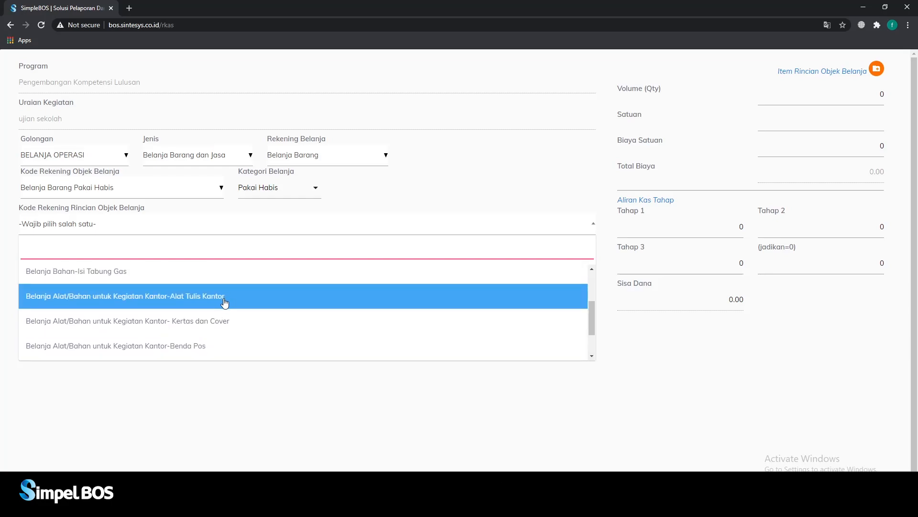
{"action": "scroll", "coordinate": [108, 292], "scroll_direction": "up", "scroll_amount": 1}
{"action": "scroll", "coordinate": [112, 316], "scroll_direction": "down", "scroll_amount": 1}
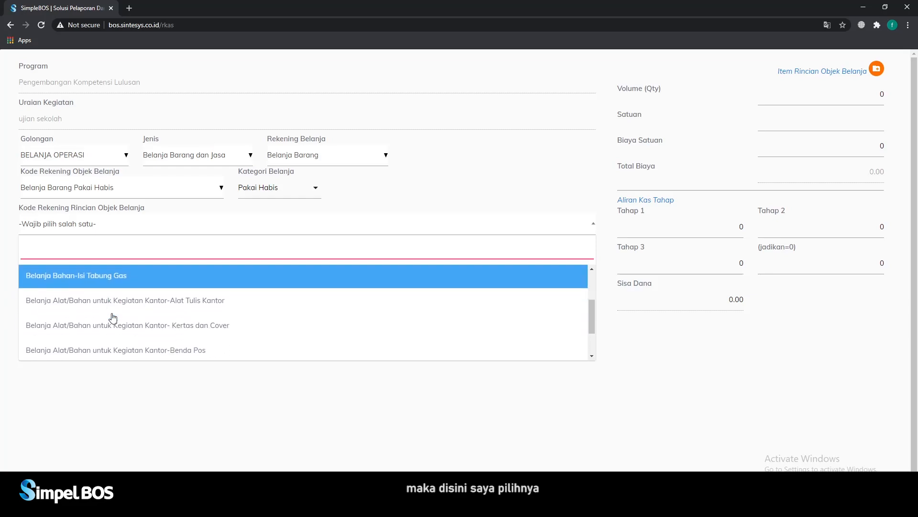
{"action": "left_click", "coordinate": [178, 301]}
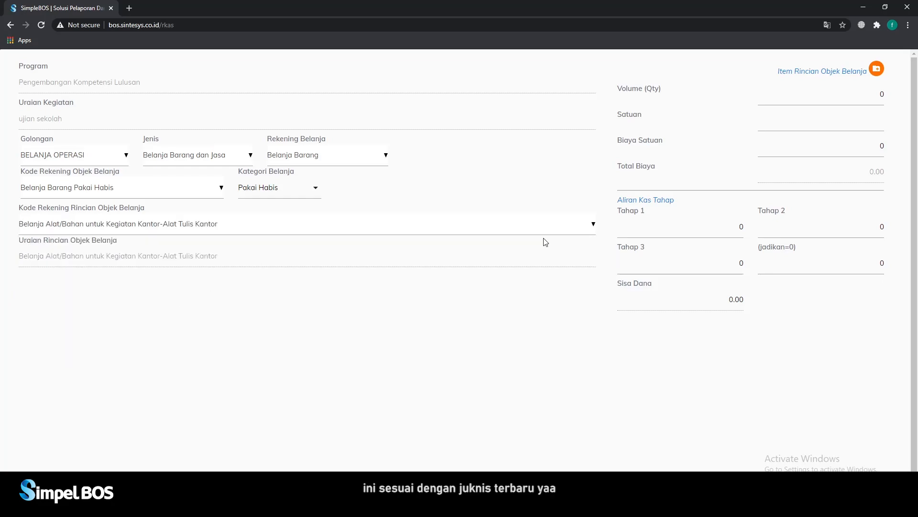
Step: Set the stationery spending entry's volume to 50, its Satuan to "paket" and its Biaya Satuan to 4,500
{"action": "left_click", "coordinate": [822, 103]}
{"action": "left_click", "coordinate": [826, 120]}
{"action": "left_click", "coordinate": [857, 146]}
{"action": "left_click", "coordinate": [856, 171]}
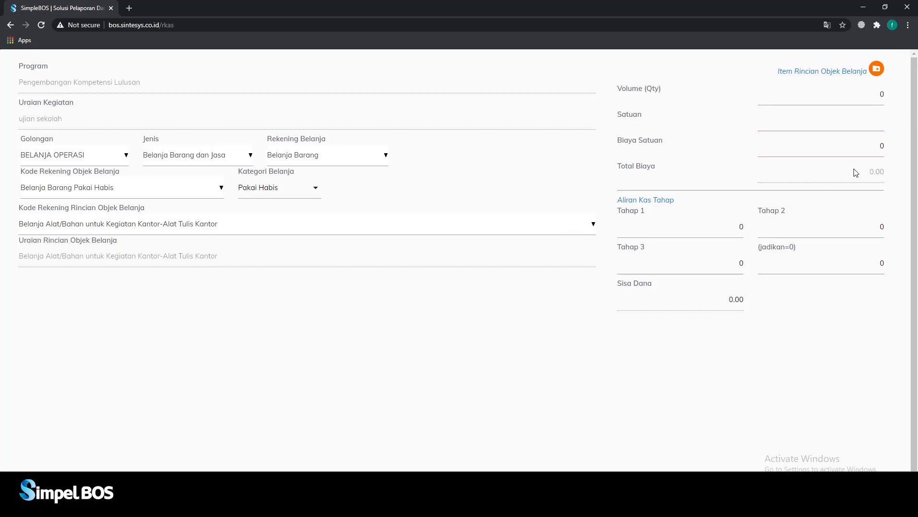
{"action": "left_click", "coordinate": [871, 150]}
{"action": "left_click", "coordinate": [862, 99]}
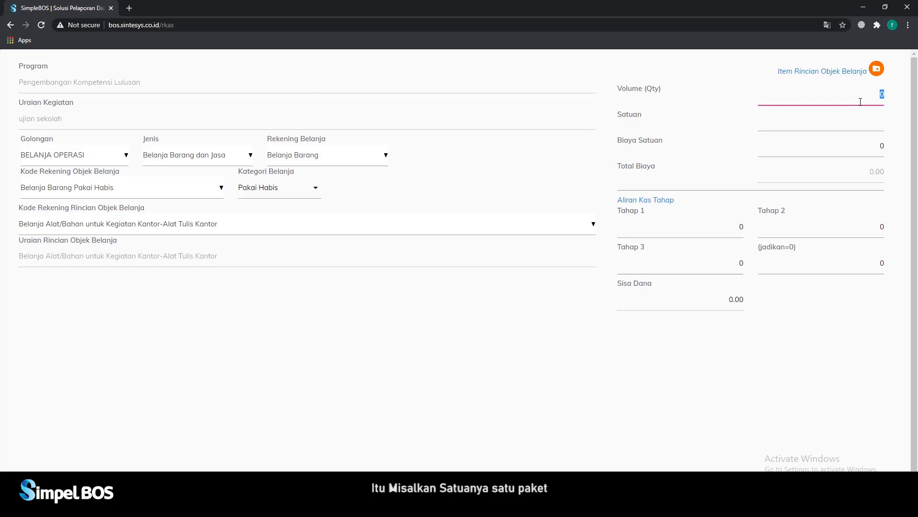
{"action": "type", "text": "1"}
{"action": "left_click", "coordinate": [853, 126]}
{"action": "type", "text": "paket"}
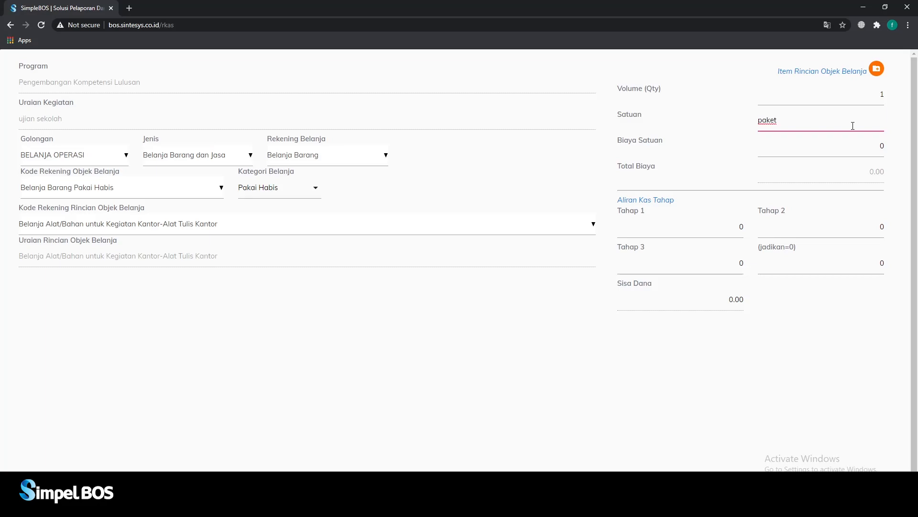
{"action": "left_click", "coordinate": [848, 142]}
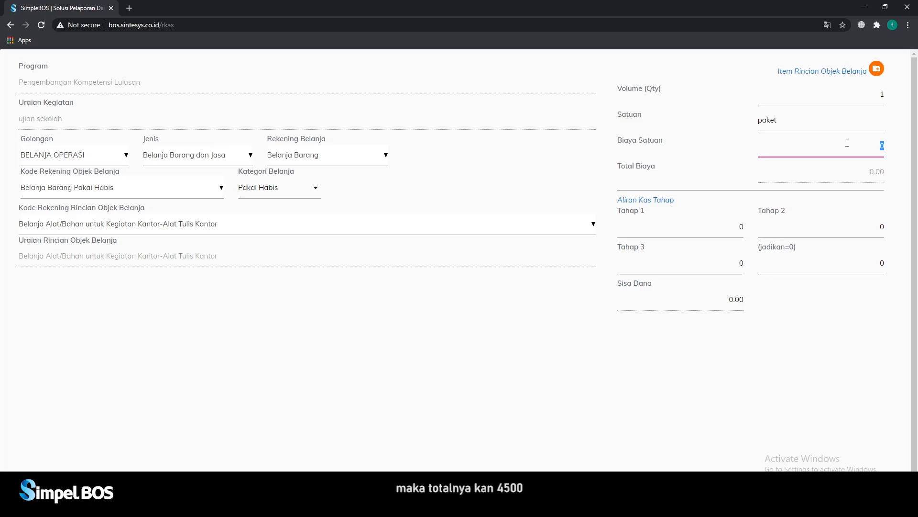
{"action": "type", "text": "4500"}
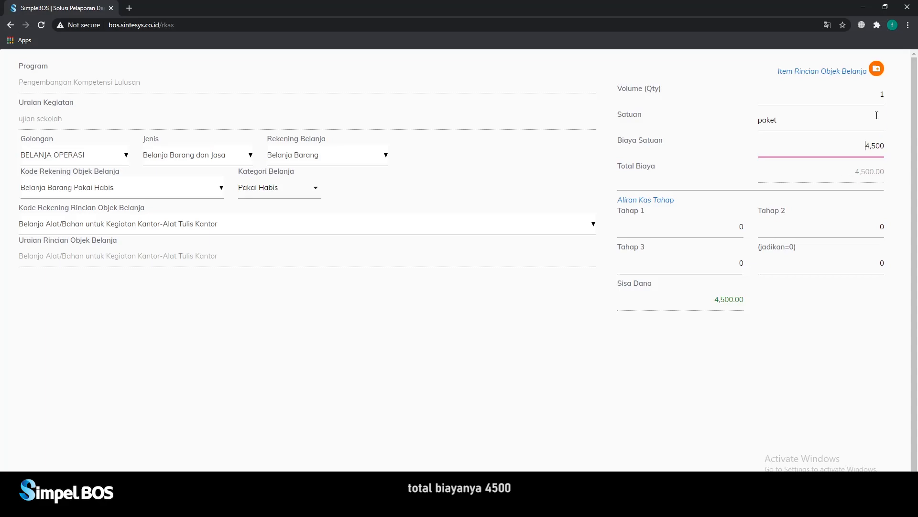
{"action": "double_click", "coordinate": [878, 101]}
{"action": "type", "text": "50"}
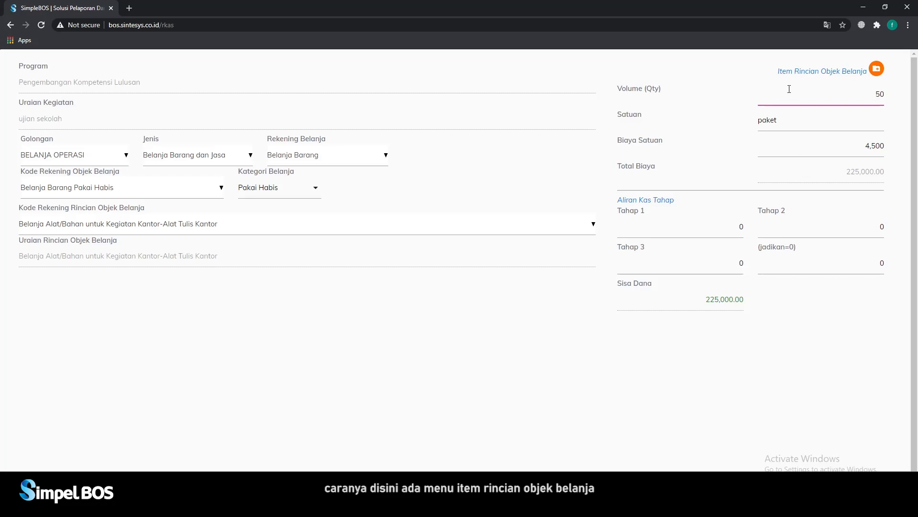
Step: Open Item Rincian Objek Belanja for the stationery spending and describe the first item as "bolpoint"
{"action": "left_click", "coordinate": [880, 71]}
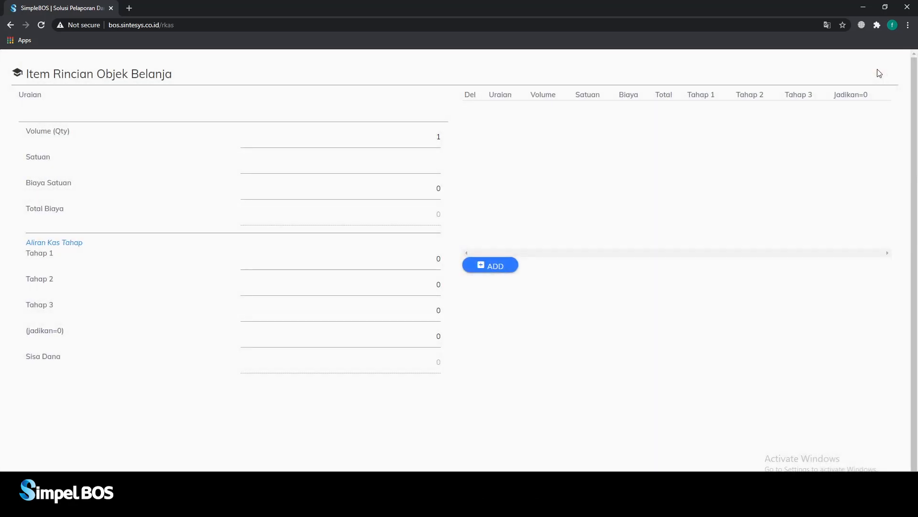
{"action": "left_click", "coordinate": [169, 101]}
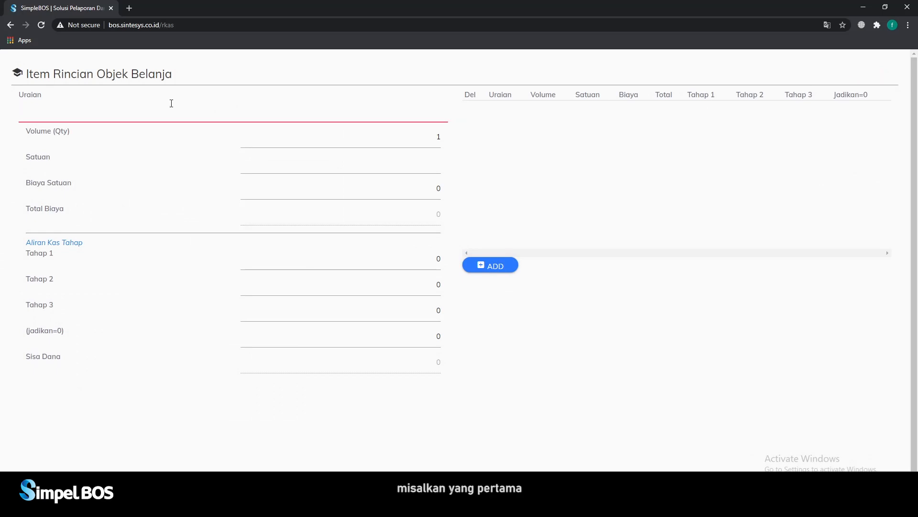
{"action": "type", "text": "b"}
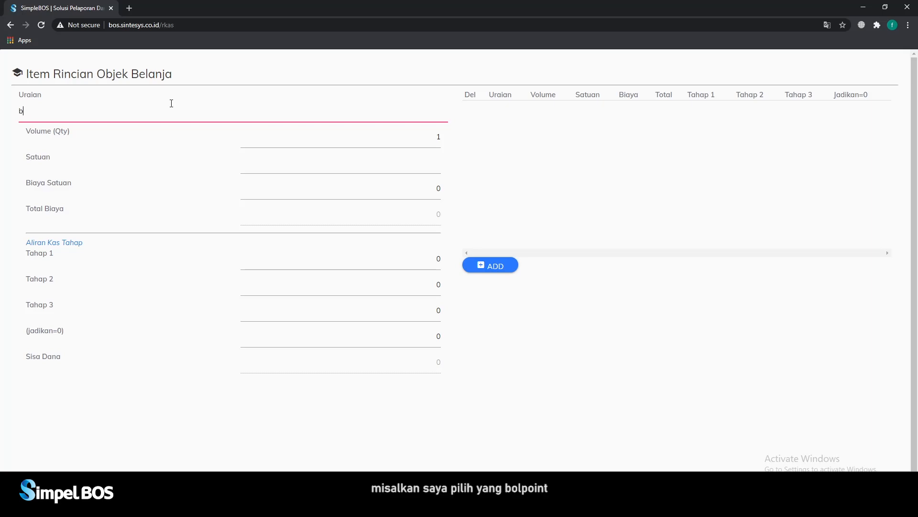
{"action": "type", "text": "olpont"}
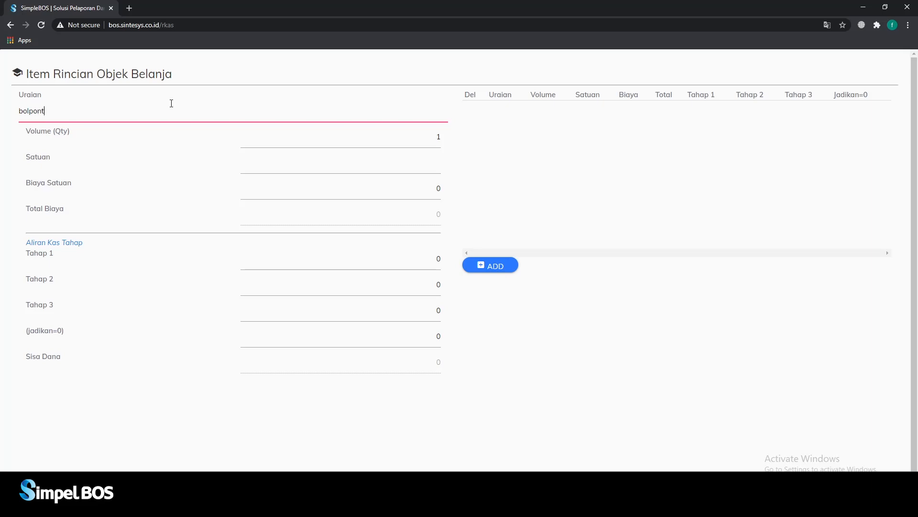
{"action": "key", "text": "BackSpace"}
{"action": "key", "text": "BackSpace"}
{"action": "type", "text": "int"}
Step: Set the bolpoint item's volume to 5, its Satuan to "pack" and its Biaya Satuan to 22,000
{"action": "left_click", "coordinate": [369, 148]}
{"action": "type", "text": "5"}
{"action": "left_click", "coordinate": [406, 169]}
{"action": "type", "text": "pack"}
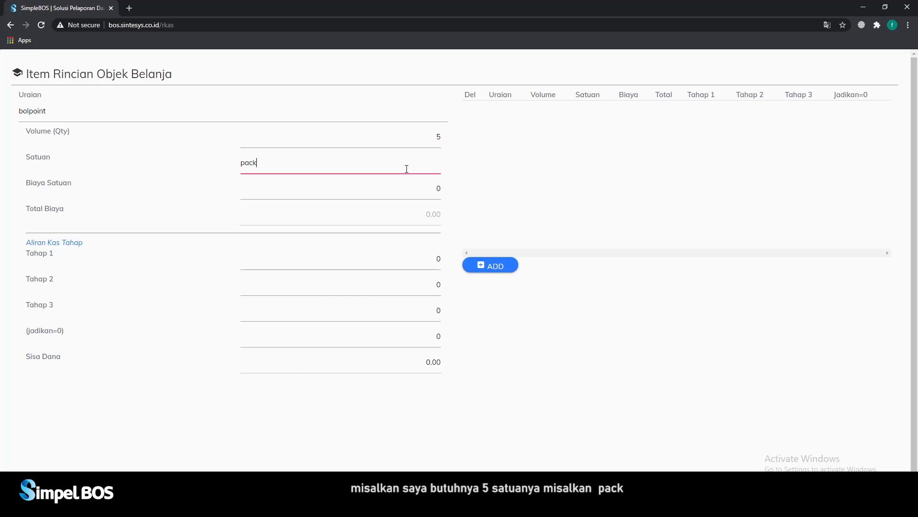
{"action": "left_click", "coordinate": [424, 186]}
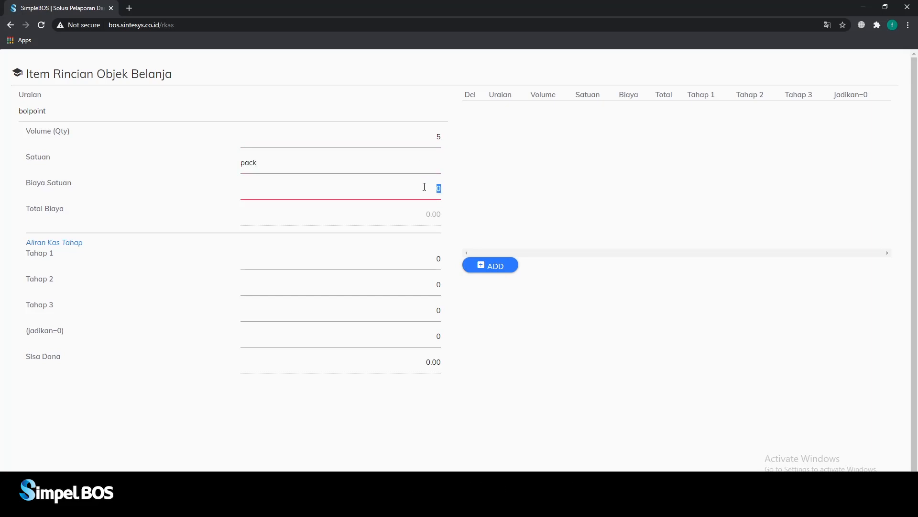
{"action": "type", "text": "22,000"}
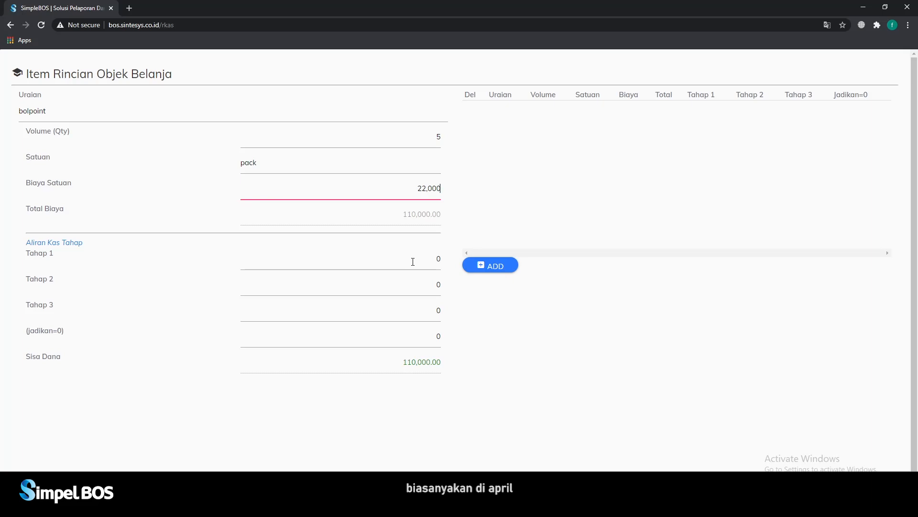
Step: Allocate 110,000 of the bolpoint item's cost to Tahap 1 and add the item to the list
{"action": "left_click", "coordinate": [413, 262]}
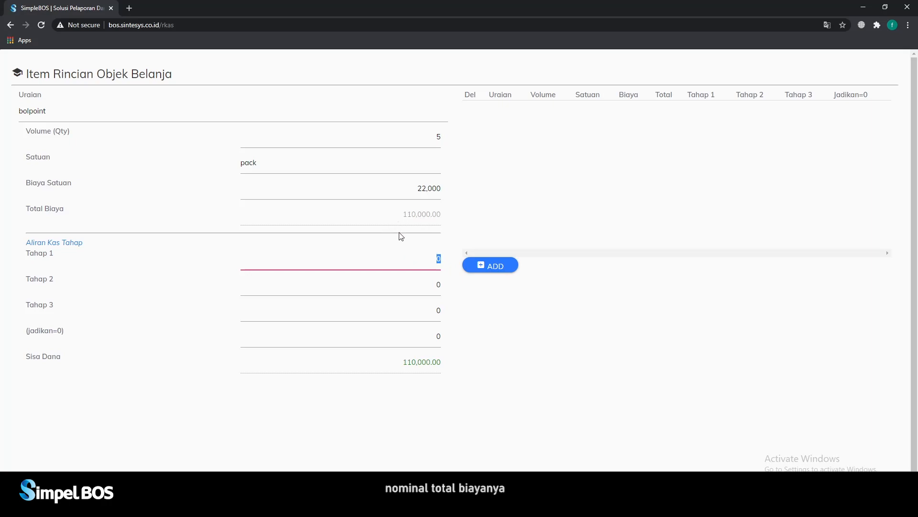
{"action": "type", "text": "1"}
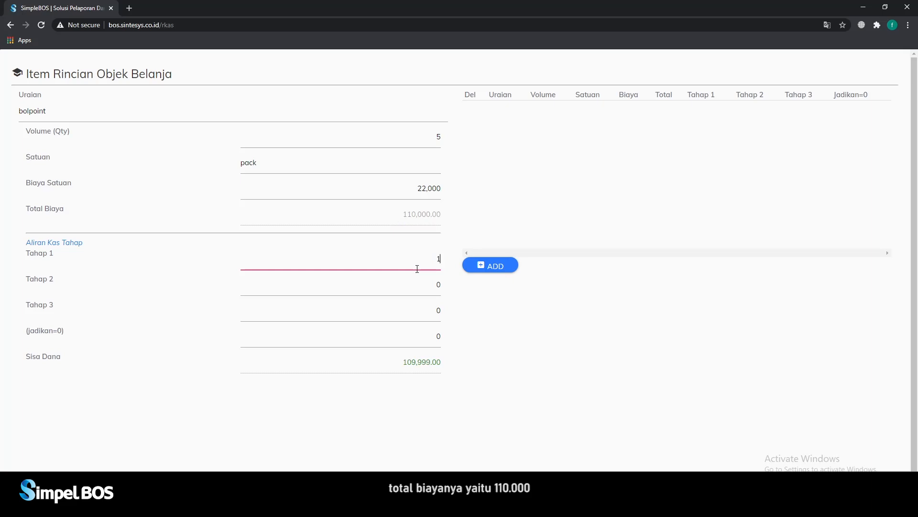
{"action": "type", "text": "10,000"}
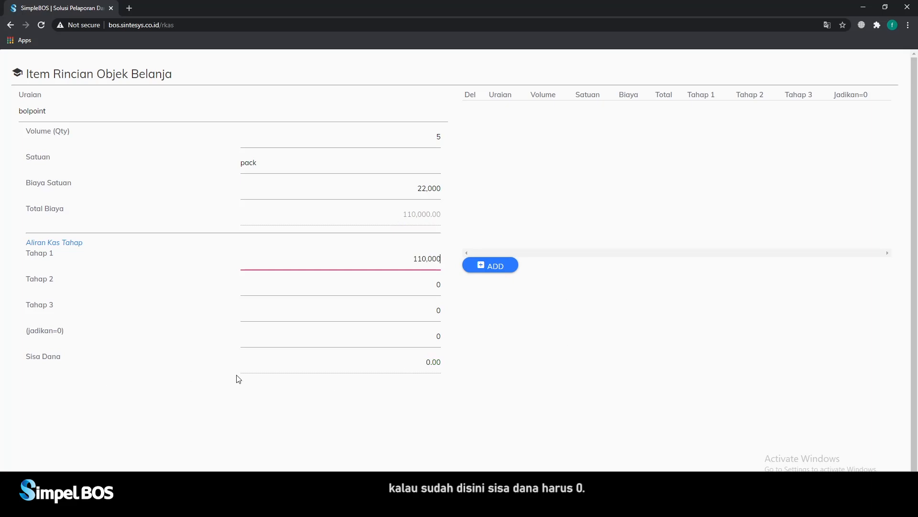
{"action": "left_click", "coordinate": [507, 271]}
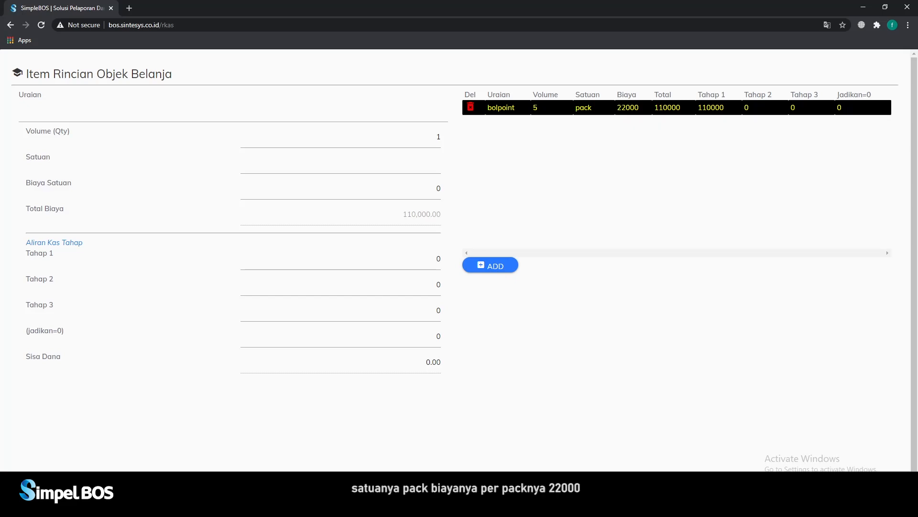
Step: Describe the second item as "pensil" with volume 5, Satuan "pack" and Biaya Satuan 20,000
{"action": "left_click", "coordinate": [216, 116]}
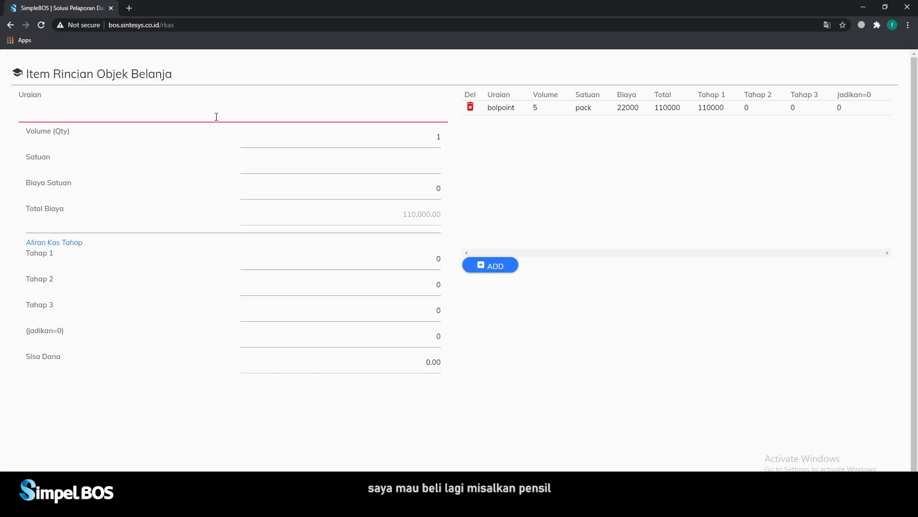
{"action": "type", "text": "pensil"}
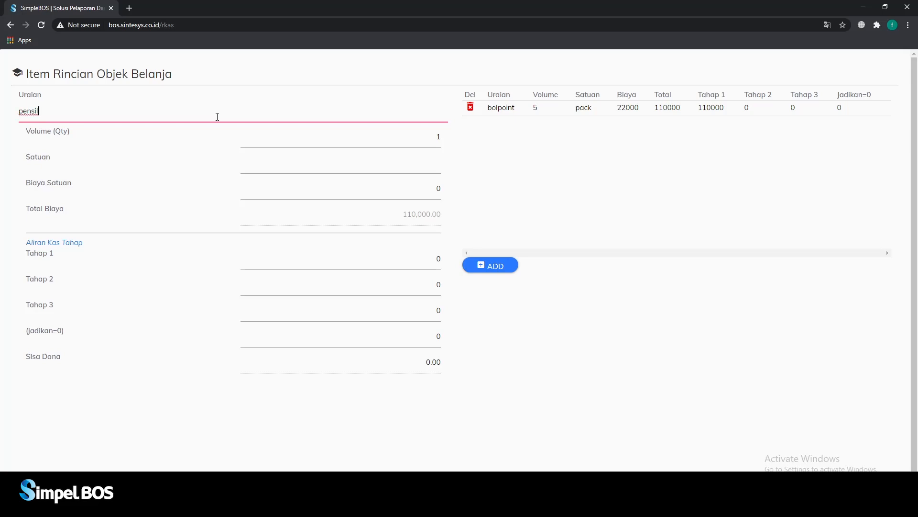
{"action": "left_click", "coordinate": [346, 142]}
{"action": "type", "text": "5"}
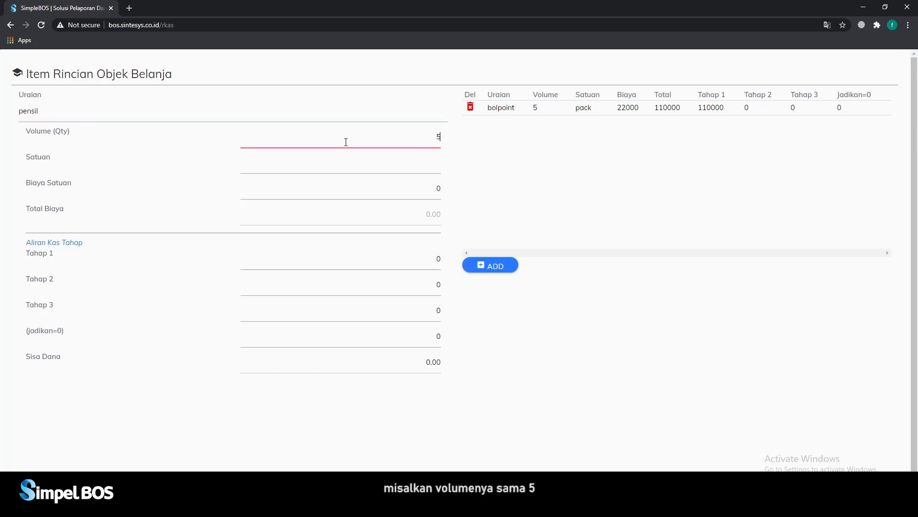
{"action": "left_click", "coordinate": [341, 166]}
{"action": "type", "text": "pack"}
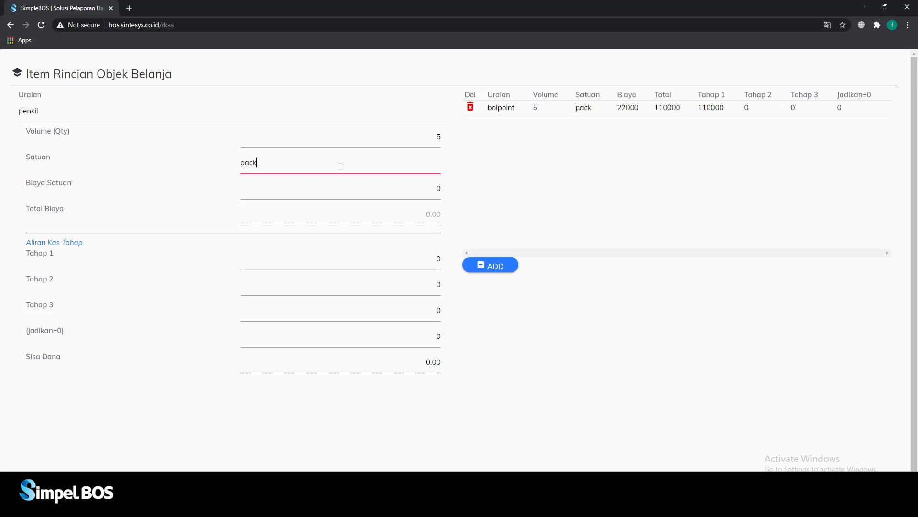
{"action": "left_click", "coordinate": [378, 193]}
{"action": "type", "text": "20,000"}
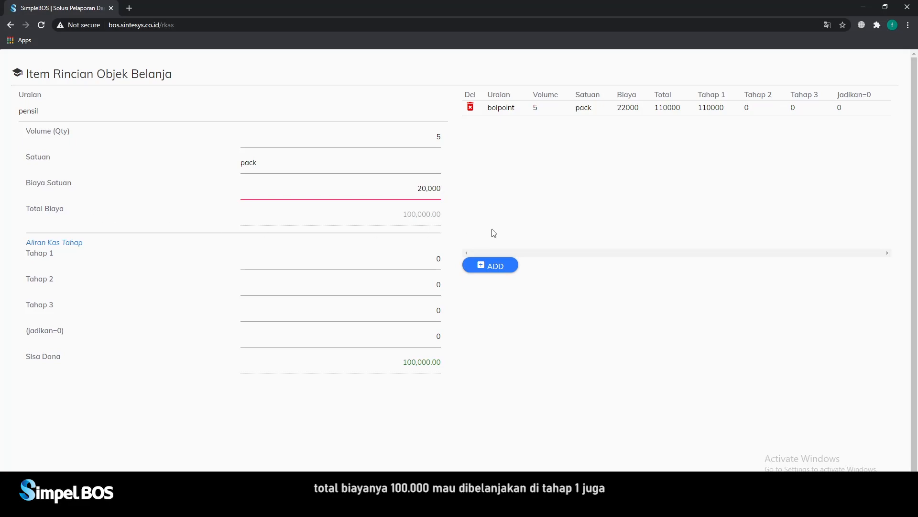
Step: Allocate 100,000 of the pensil item's cost to Tahap 1 and add the item to the list
{"action": "left_click", "coordinate": [405, 262]}
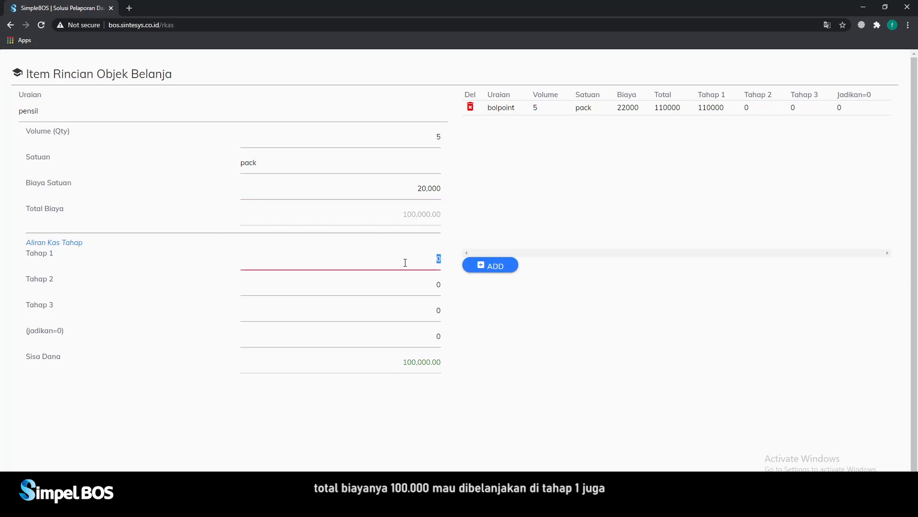
{"action": "type", "text": "1000000"}
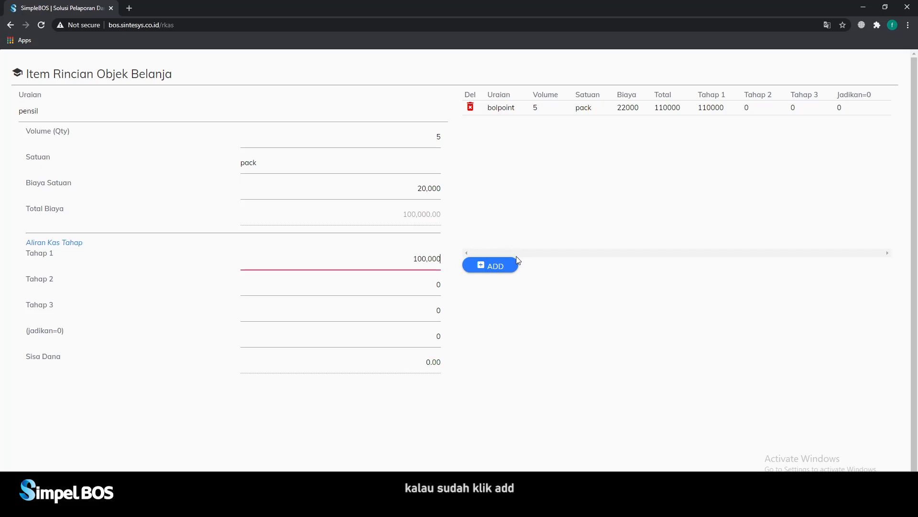
{"action": "left_click", "coordinate": [506, 269]}
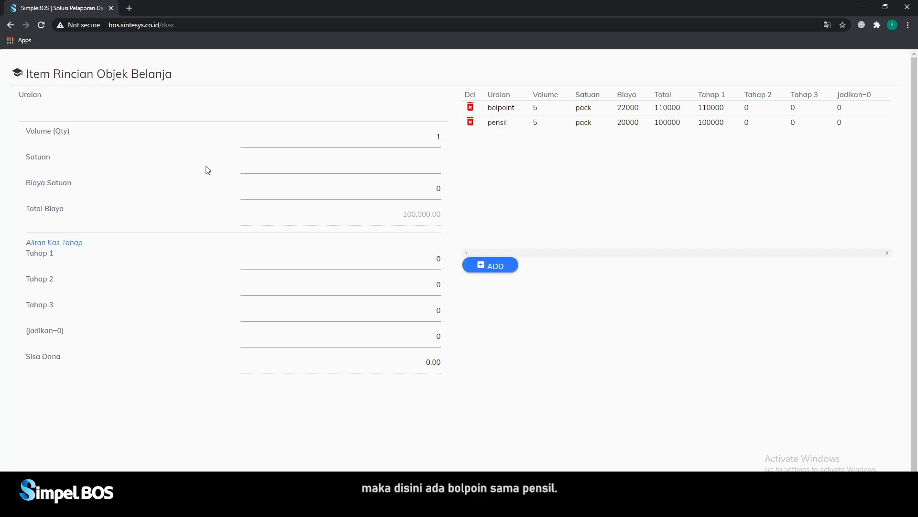
Step: Describe the third item as "penghapus" with volume 5, Satuan "pack" and Biaya Satuan 15,000
{"action": "left_click", "coordinate": [193, 114]}
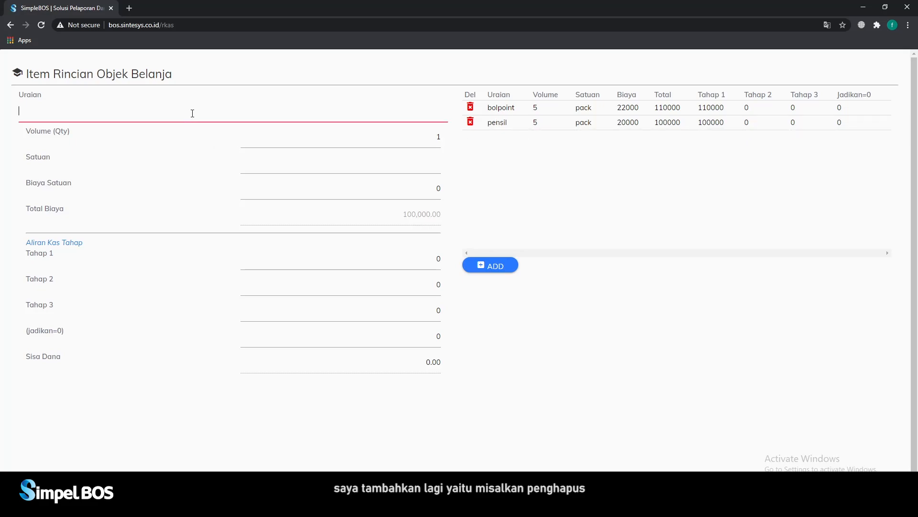
{"action": "type", "text": "peng"}
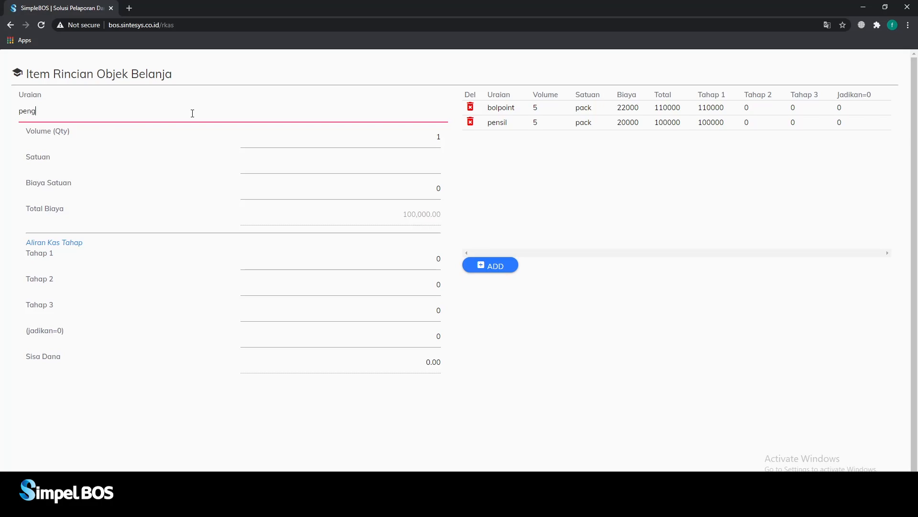
{"action": "type", "text": "hapus"}
{"action": "left_click", "coordinate": [375, 141]}
{"action": "type", "text": "5"}
{"action": "left_click", "coordinate": [373, 170]}
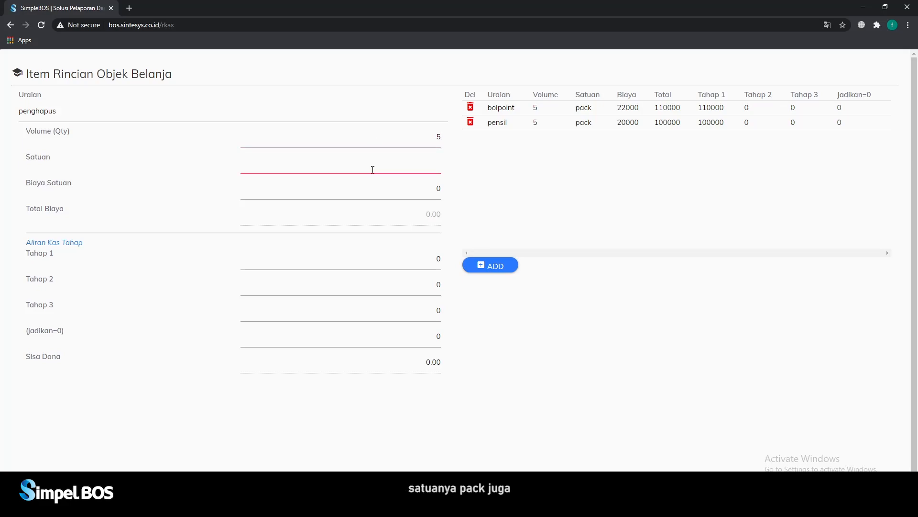
{"action": "type", "text": "pack"}
{"action": "left_click", "coordinate": [400, 190]}
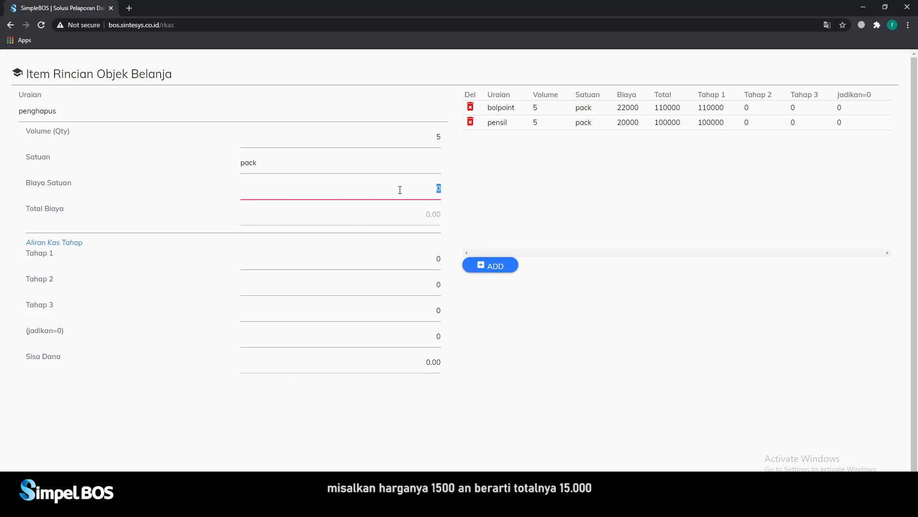
{"action": "type", "text": "150000"}
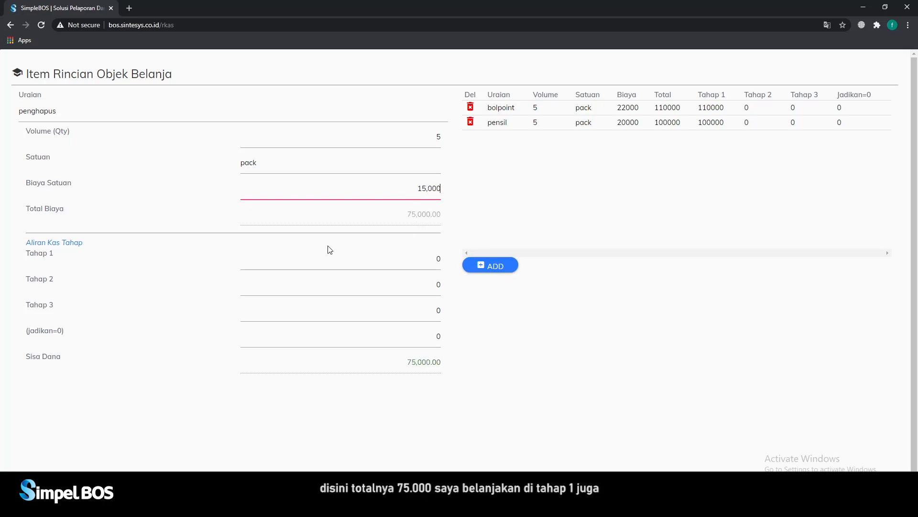
Step: Allocate 75,000 to Tahap 1 for penghapus, add it to the list, and save the stationery spending entry
{"action": "left_click", "coordinate": [404, 263]}
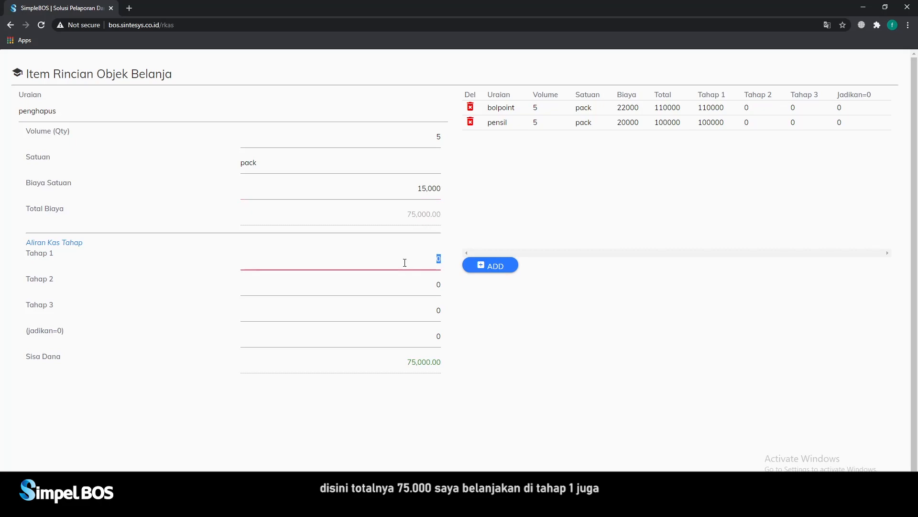
{"action": "type", "text": "750000"}
{"action": "left_click", "coordinate": [508, 267]}
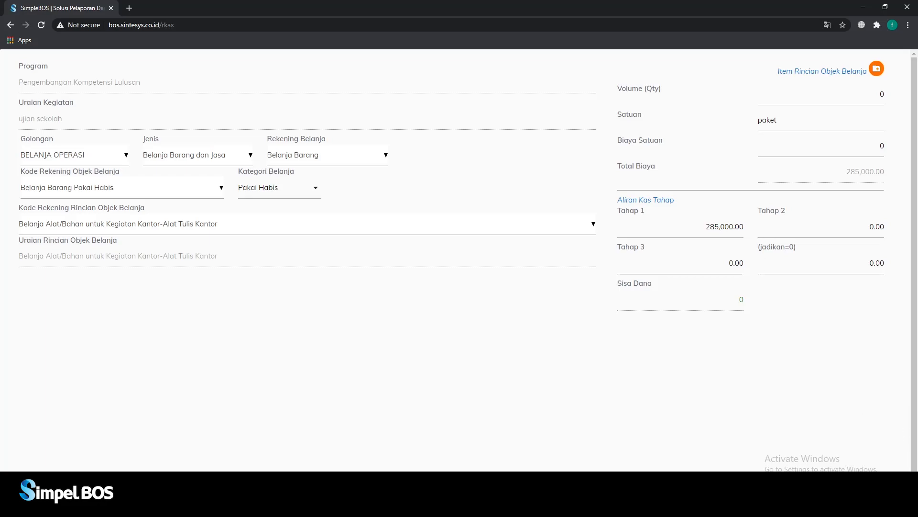
{"action": "left_click", "coordinate": [861, 484]}
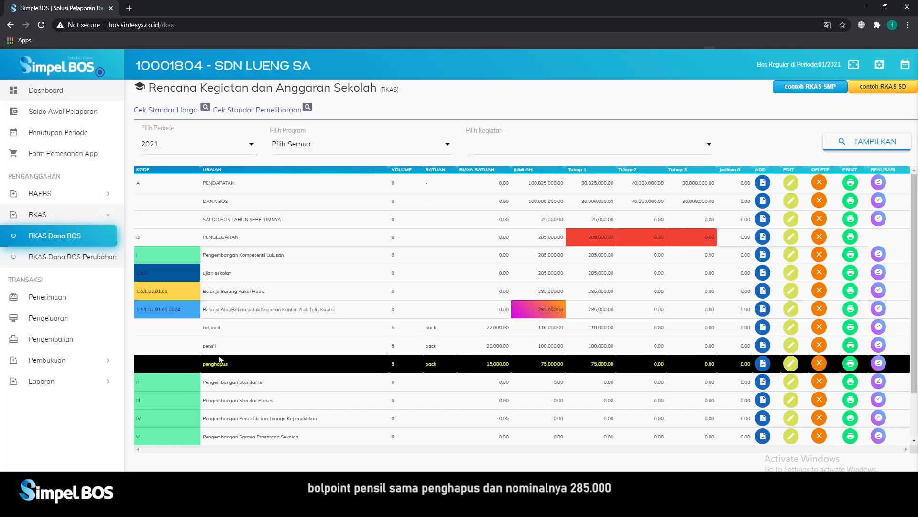
Step: Add and save a second activity named "ujian tryout" under the Pengembangan Kompetensi Lulusan program
{"action": "mouse_move", "coordinate": [562, 312]}
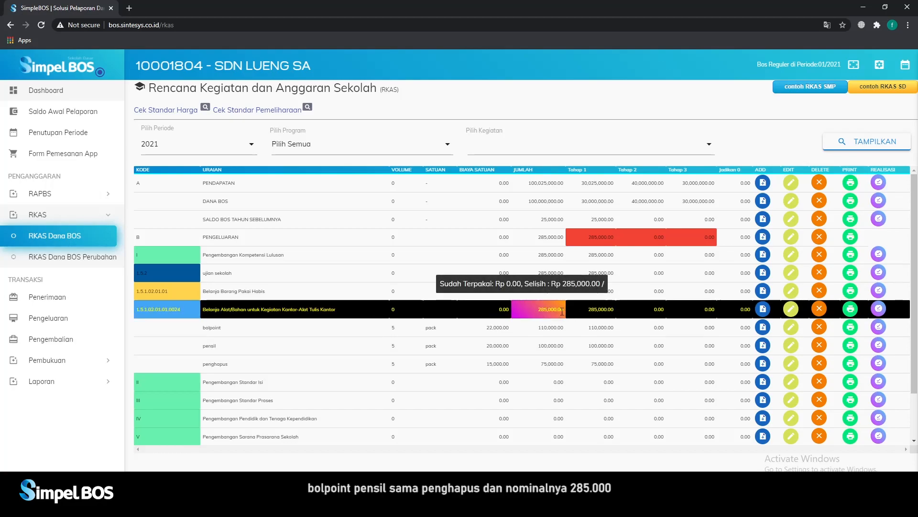
{"action": "scroll", "coordinate": [562, 311], "scroll_direction": "down", "scroll_amount": 1}
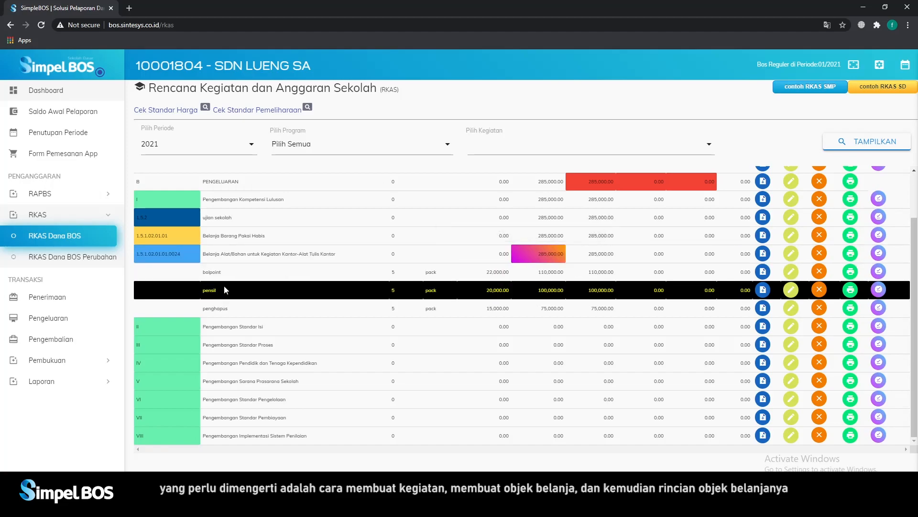
{"action": "scroll", "coordinate": [222, 270], "scroll_direction": "up", "scroll_amount": 1}
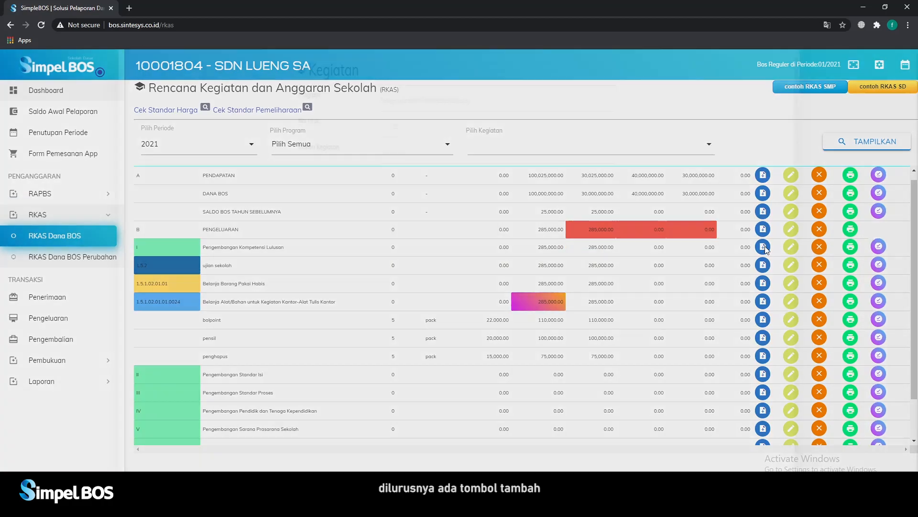
{"action": "left_click", "coordinate": [764, 247]}
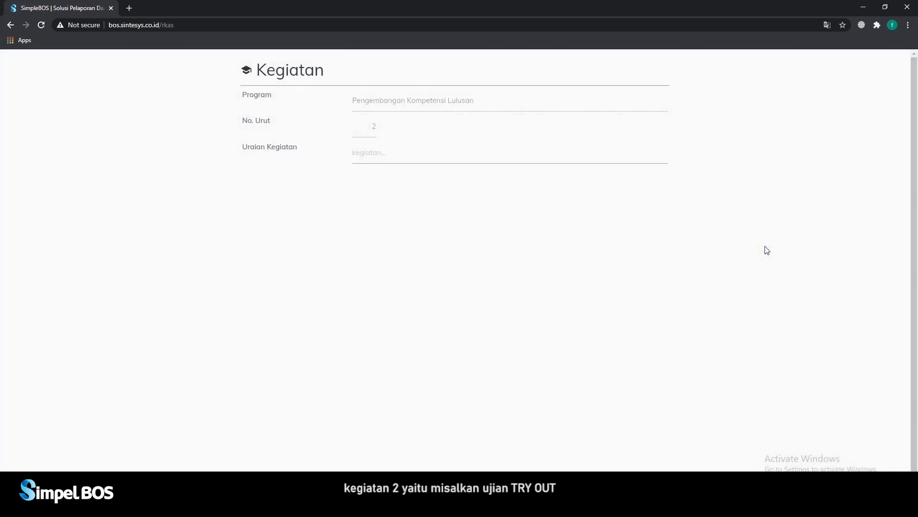
{"action": "left_click", "coordinate": [374, 151]}
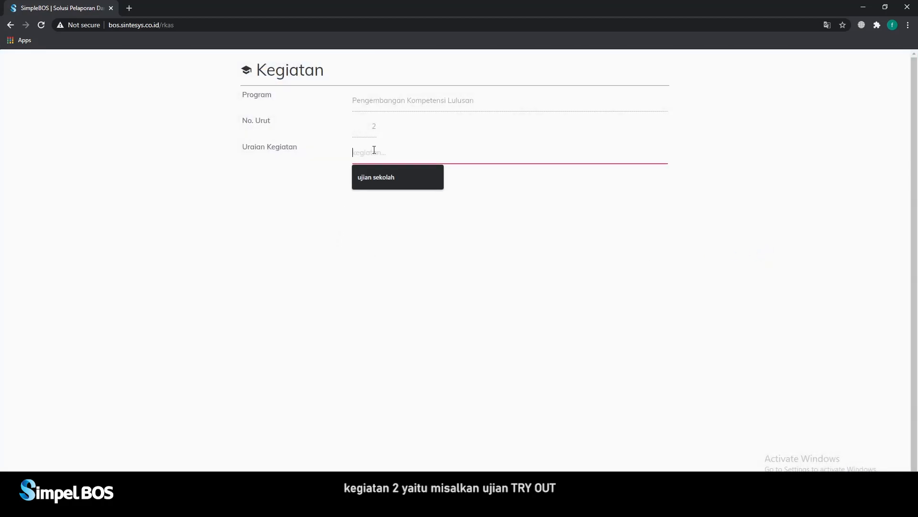
{"action": "type", "text": "ujian t"}
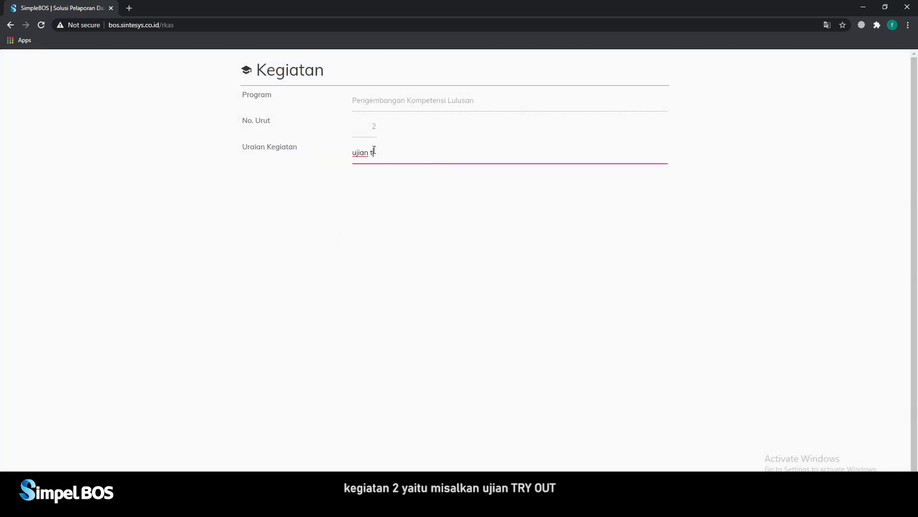
{"action": "type", "text": "ryout"}
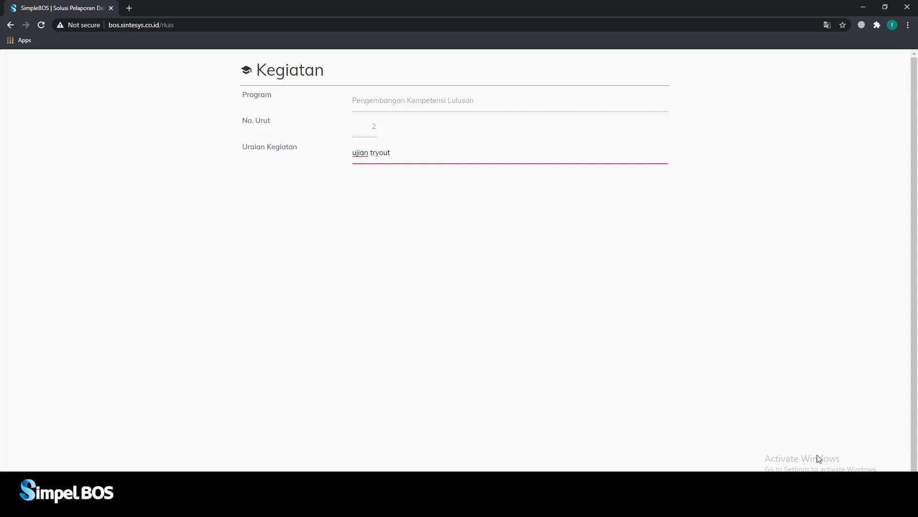
{"action": "left_click", "coordinate": [826, 483]}
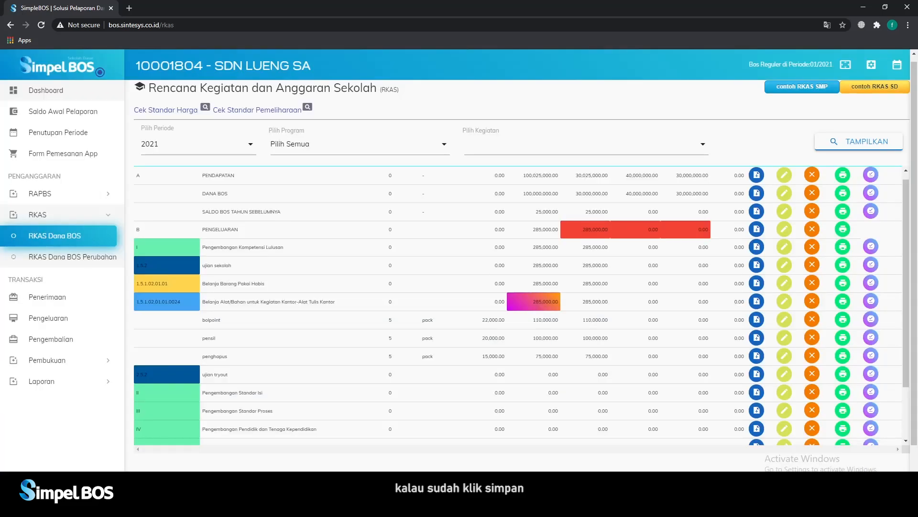
Step: Start a spending entry for the ujian tryout activity with Golongan "BELANJA OPERASI" and Jenis "Belanja Barang dan Jasa"
{"action": "scroll", "coordinate": [359, 344], "scroll_direction": "down", "scroll_amount": 1}
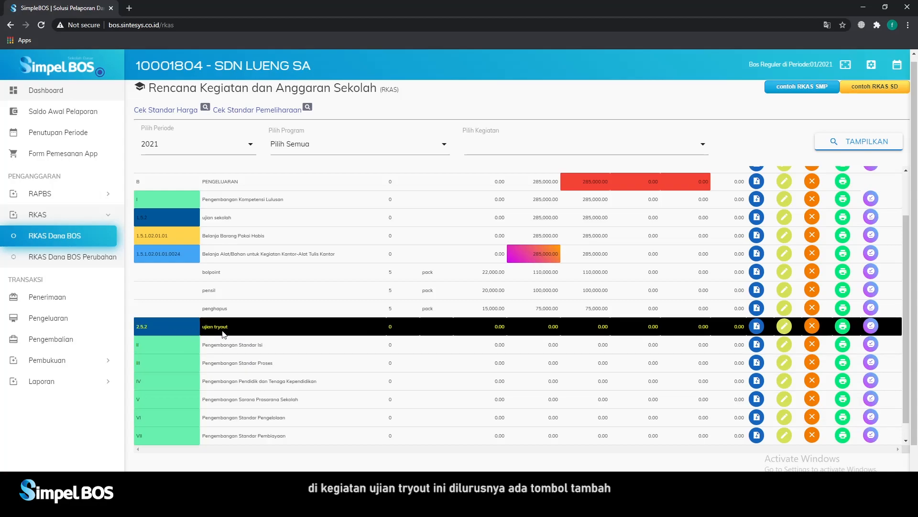
{"action": "left_click", "coordinate": [757, 327]}
{"action": "left_click", "coordinate": [123, 159]}
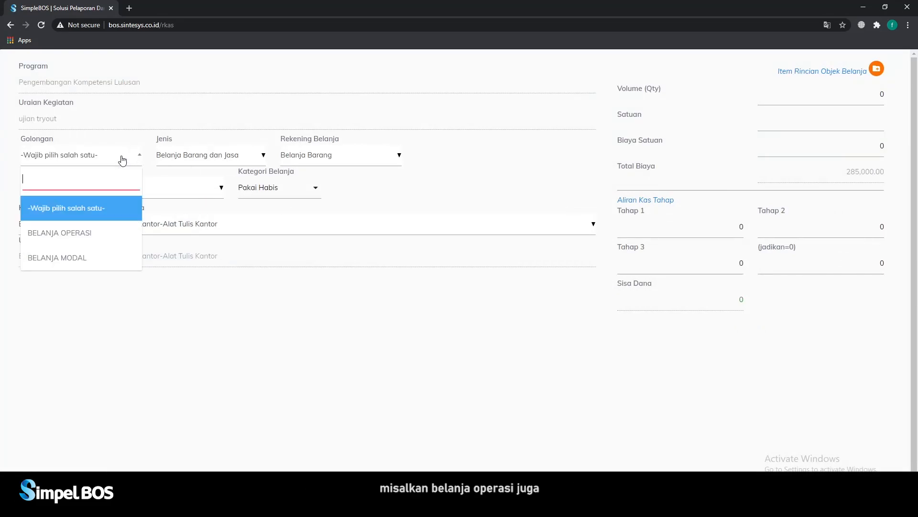
{"action": "left_click", "coordinate": [100, 234]}
{"action": "left_click", "coordinate": [226, 163]}
{"action": "left_click", "coordinate": [209, 231]}
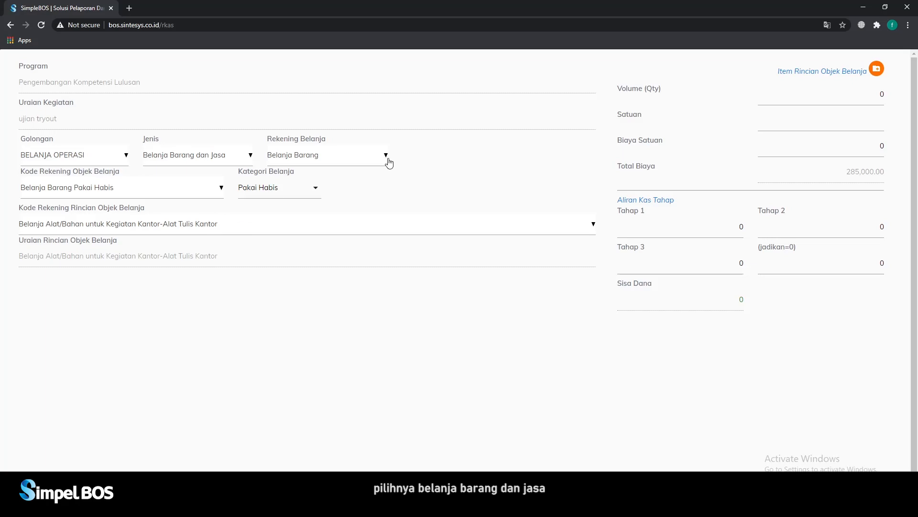
Step: Set Rekening Belanja to "Belanja Barang" and Kode Rekening Objek Belanja to "Belanja Barang Pakai Habis"
{"action": "left_click", "coordinate": [408, 160]}
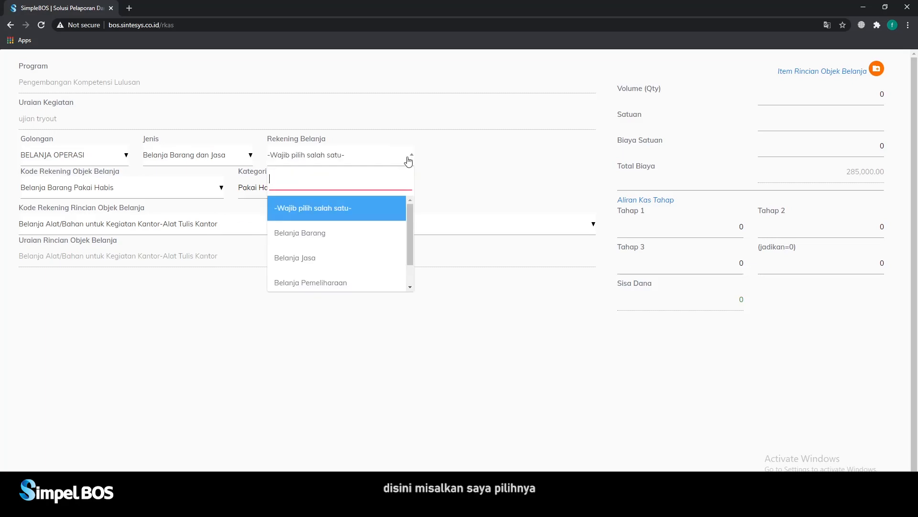
{"action": "left_click", "coordinate": [367, 239]}
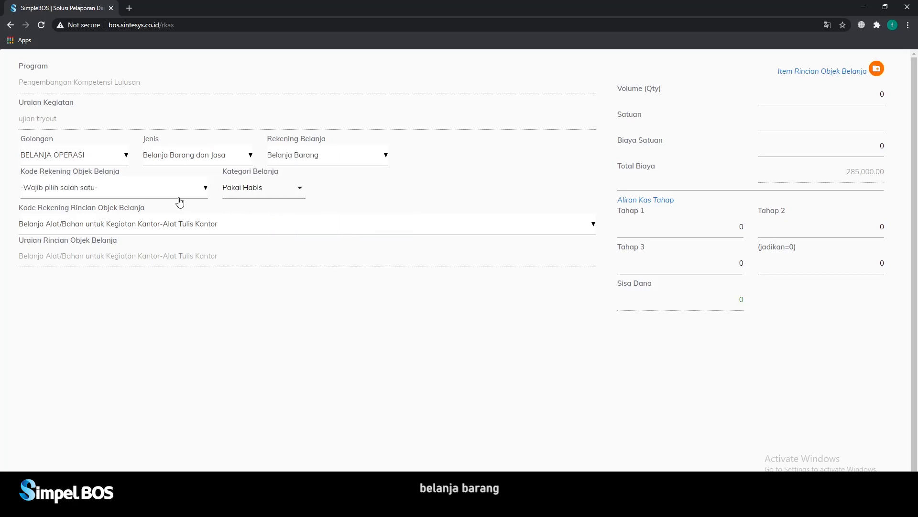
{"action": "left_click", "coordinate": [191, 194]}
{"action": "left_click", "coordinate": [153, 272]}
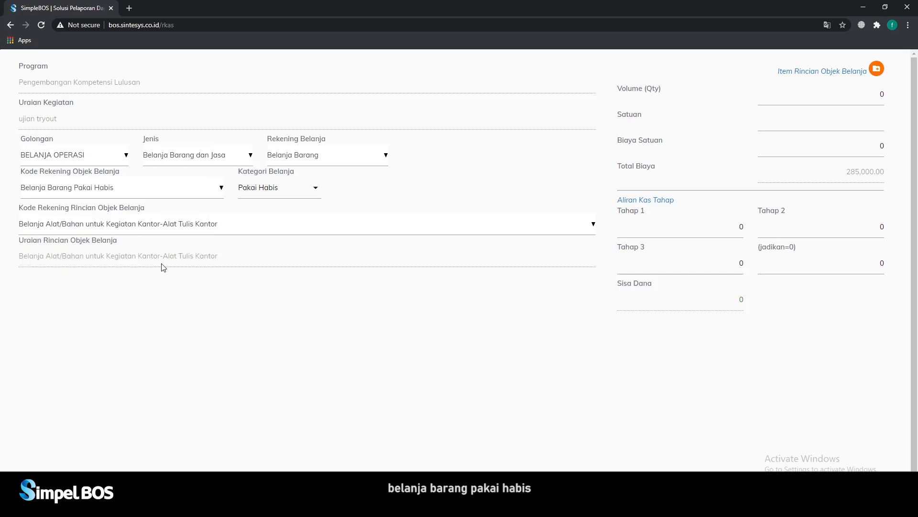
Step: Set Kategori Belanja to "Cetak dan Penggandaan" and the rincian account to "Belanja Alat/Bahan untuk Kegiatan Kantor- Bahan Cetak"
{"action": "left_click", "coordinate": [315, 194]}
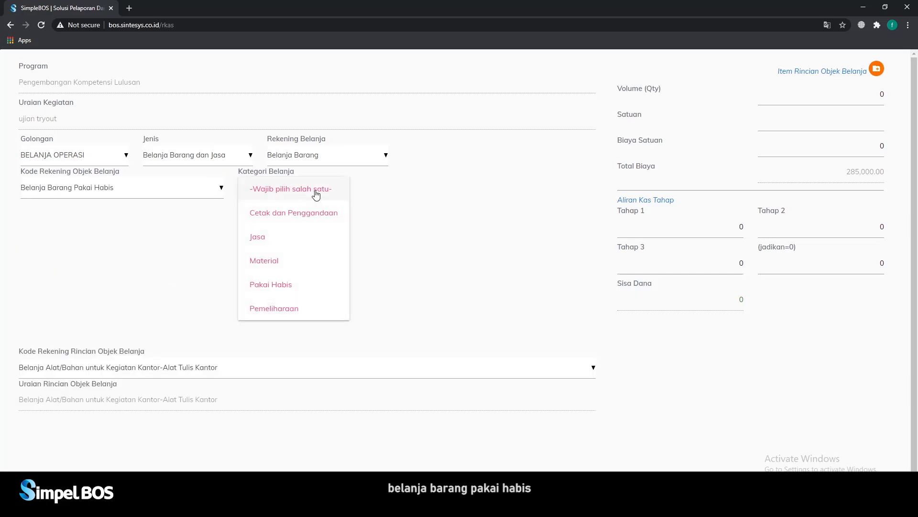
{"action": "left_click", "coordinate": [280, 221]}
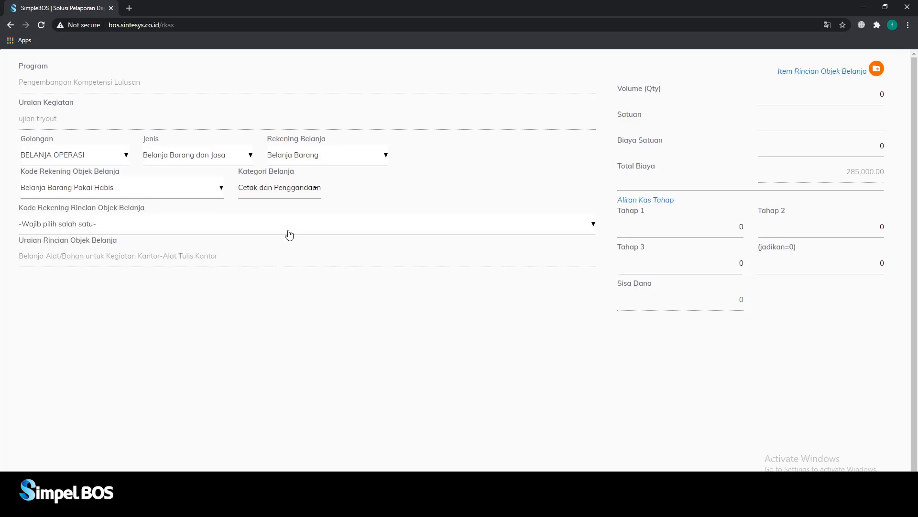
{"action": "left_click", "coordinate": [289, 232]}
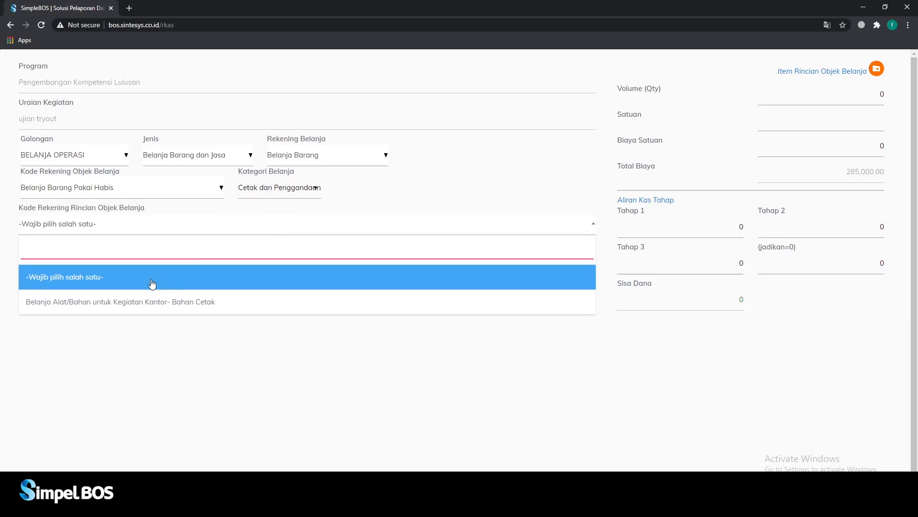
{"action": "left_click", "coordinate": [75, 308]}
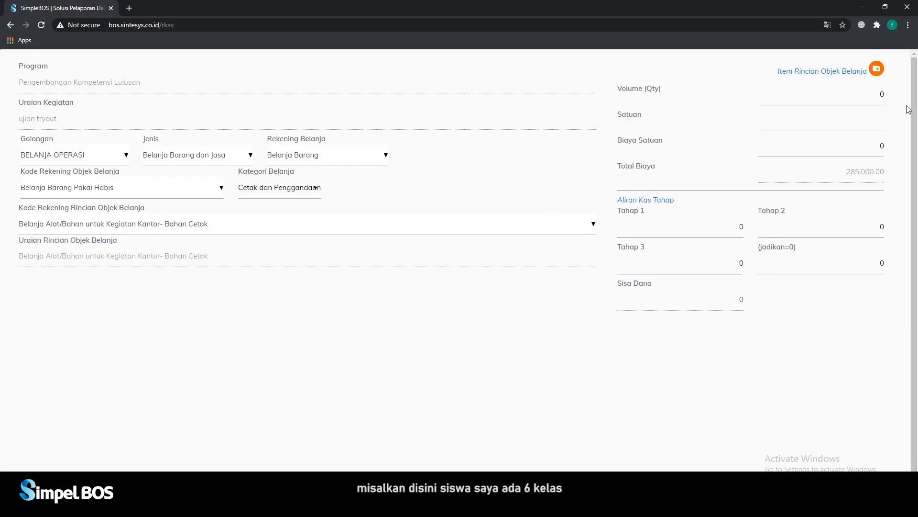
Step: Enter a volume of 50, the unit "paket" and a unit cost of 50,000 for the printing spending
{"action": "left_click", "coordinate": [849, 109]}
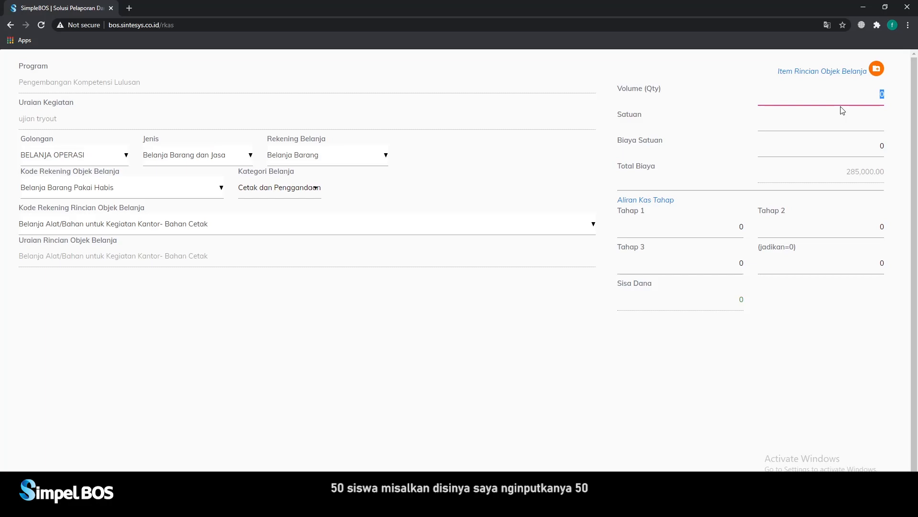
{"action": "type", "text": "50"}
{"action": "left_click", "coordinate": [849, 126]}
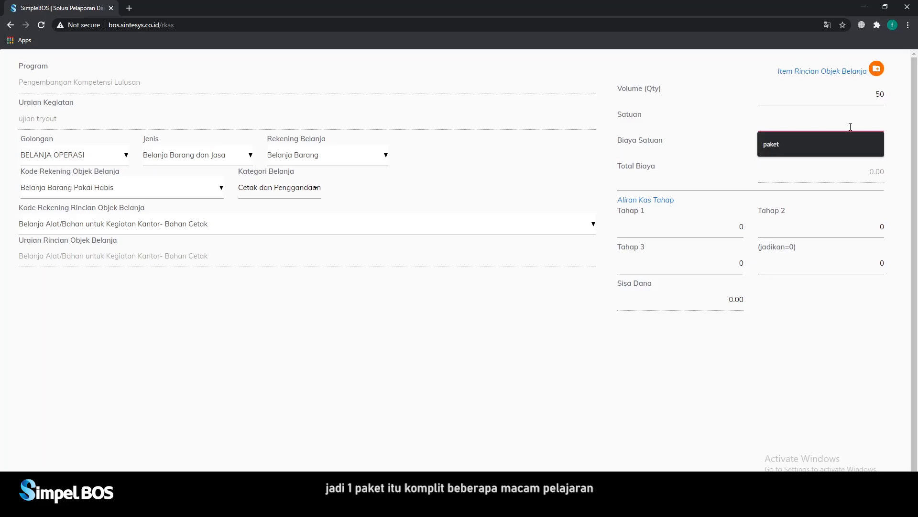
{"action": "type", "text": "paket"}
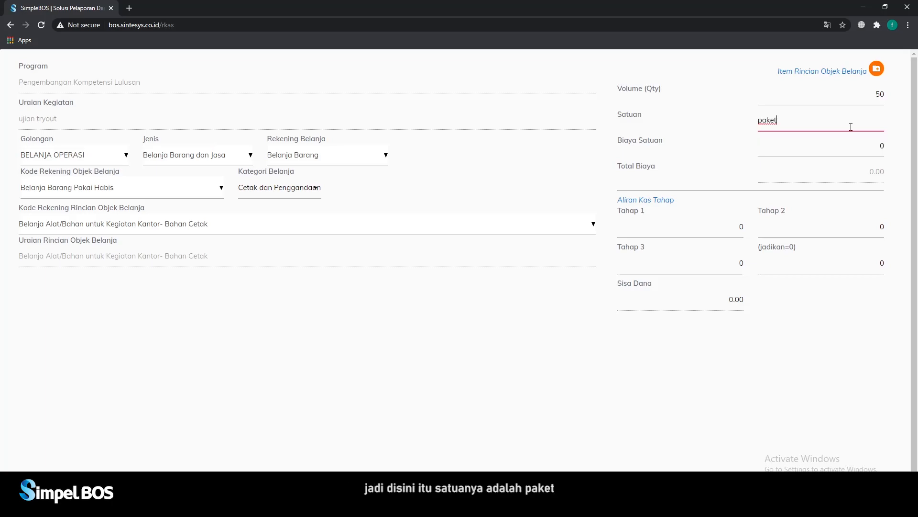
{"action": "left_click", "coordinate": [847, 151]}
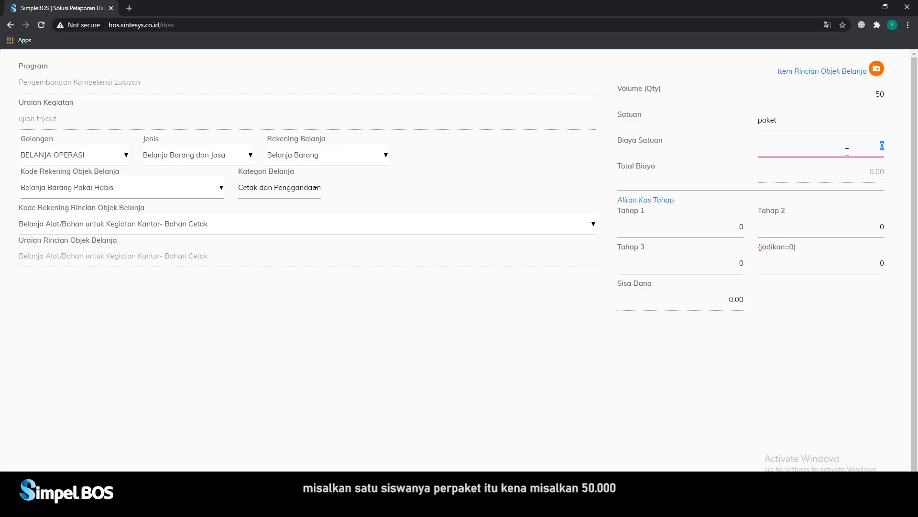
{"action": "type", "text": "50,000"}
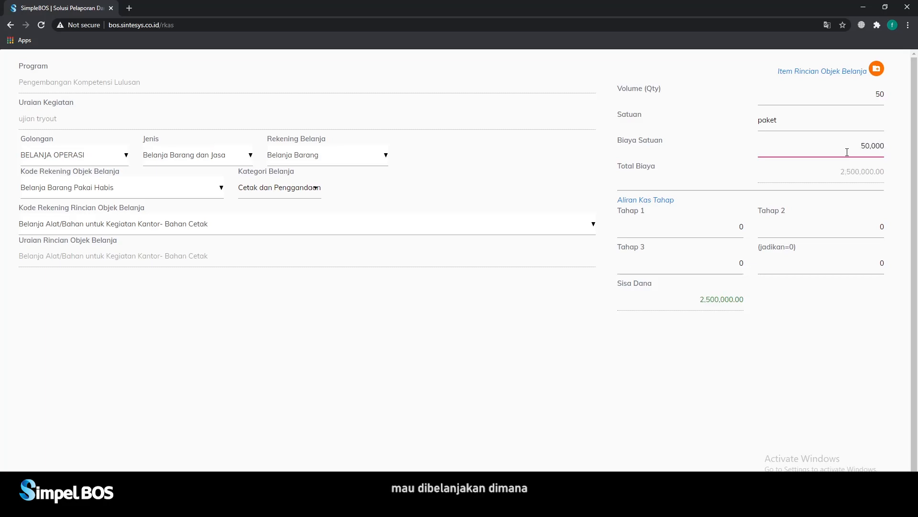
Step: Allocate 2,500,000 to Tahap 1 for the printing materials and save the ujian tryout spending entry
{"action": "left_click", "coordinate": [719, 235]}
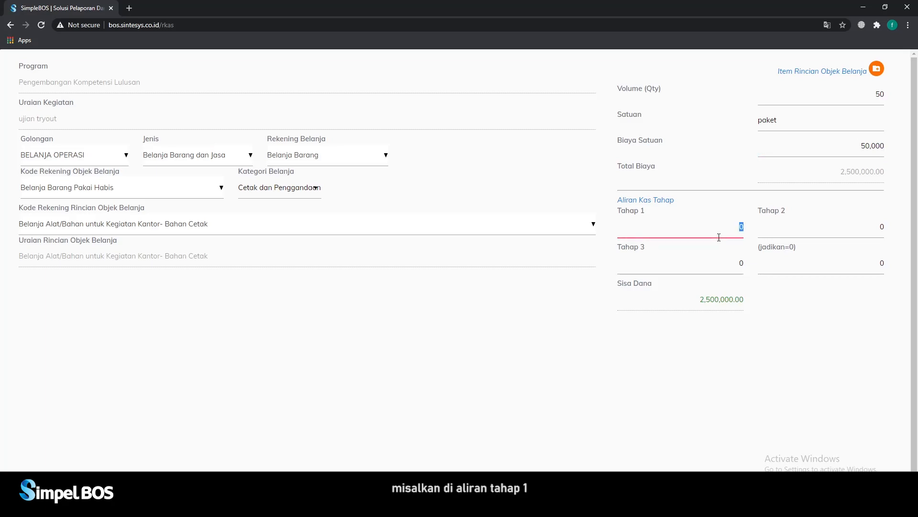
{"action": "type", "text": "2,500,000"}
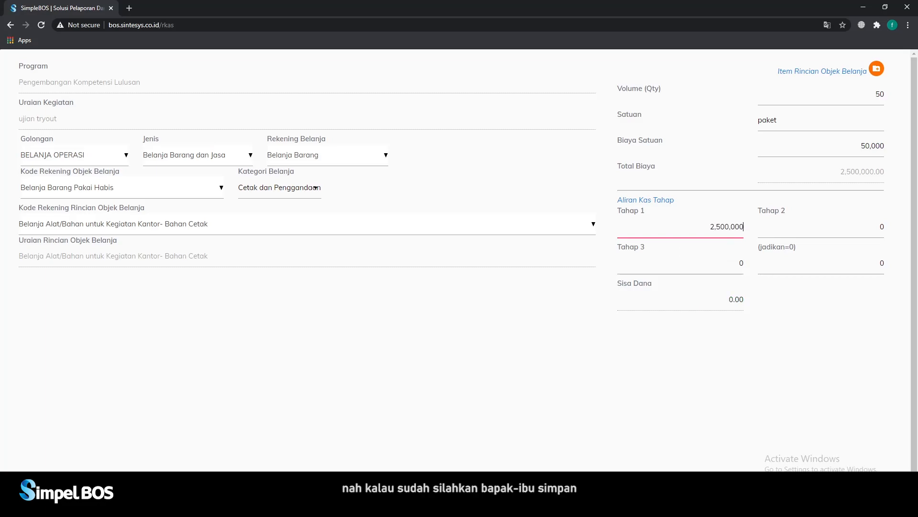
{"action": "left_click", "coordinate": [861, 484]}
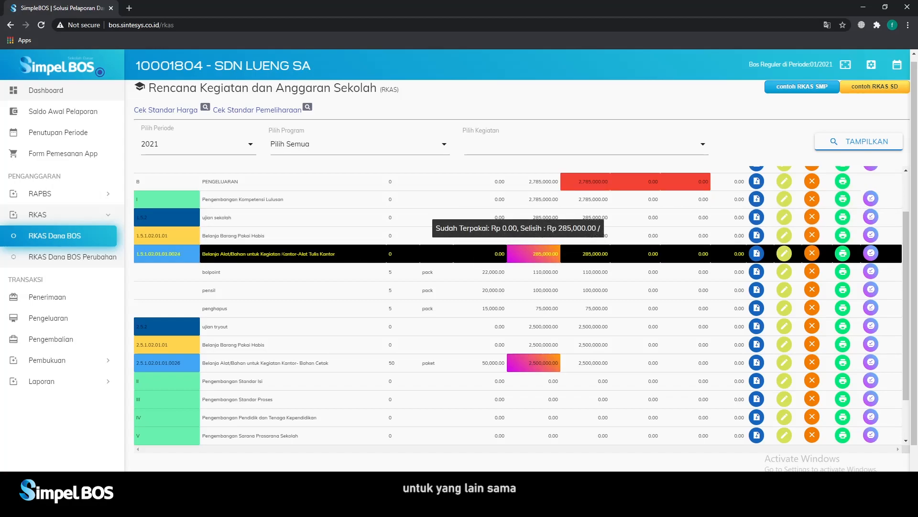
Step: Review the RKAS table, comparing the Pendapatan and Pengeluaran totals and checking the activities and the remaining programs
{"action": "scroll", "coordinate": [493, 305], "scroll_direction": "down", "scroll_amount": 1}
{"action": "scroll", "coordinate": [492, 305], "scroll_direction": "up", "scroll_amount": 3}
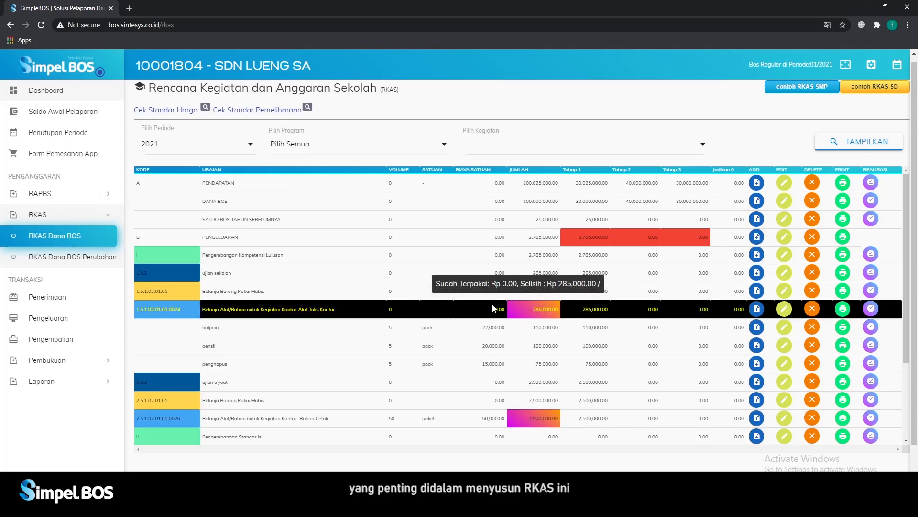
{"action": "scroll", "coordinate": [376, 383], "scroll_direction": "down", "scroll_amount": 1}
{"action": "scroll", "coordinate": [374, 382], "scroll_direction": "up", "scroll_amount": 1}
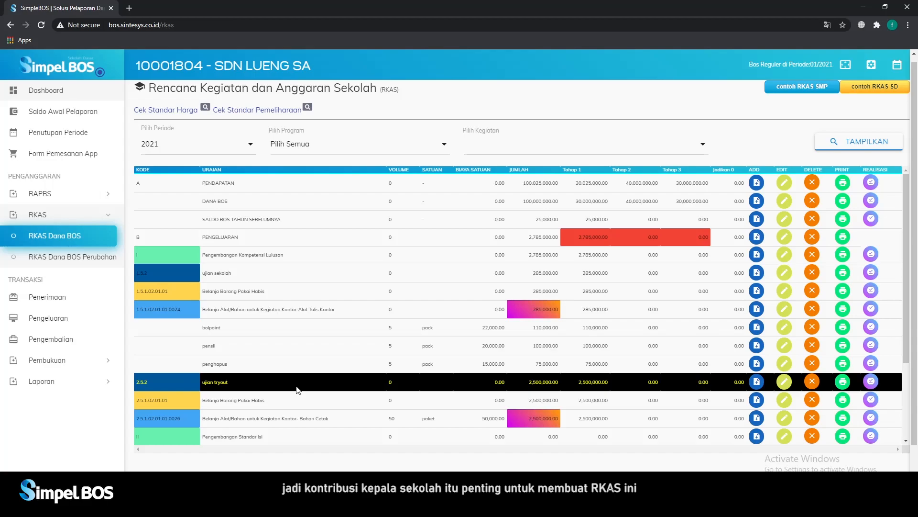
{"action": "scroll", "coordinate": [297, 388], "scroll_direction": "down", "scroll_amount": 2}
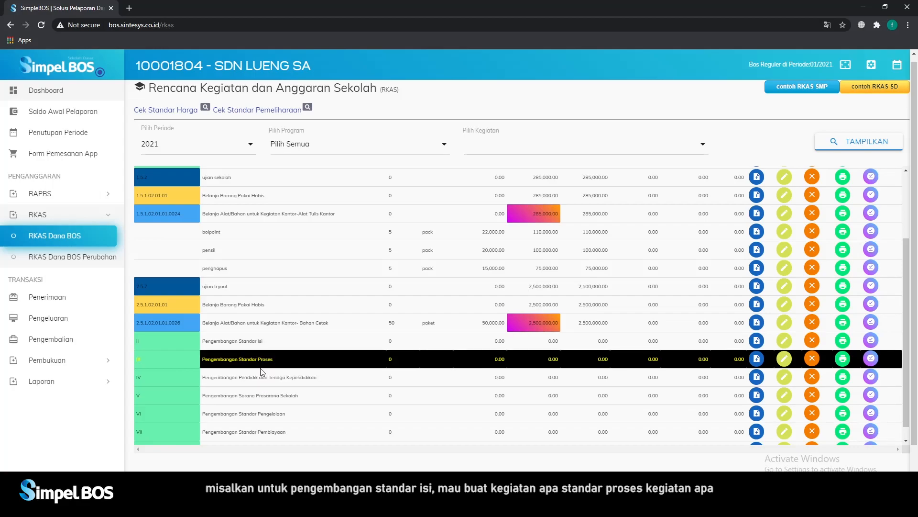
{"action": "scroll", "coordinate": [346, 408], "scroll_direction": "up", "scroll_amount": 2}
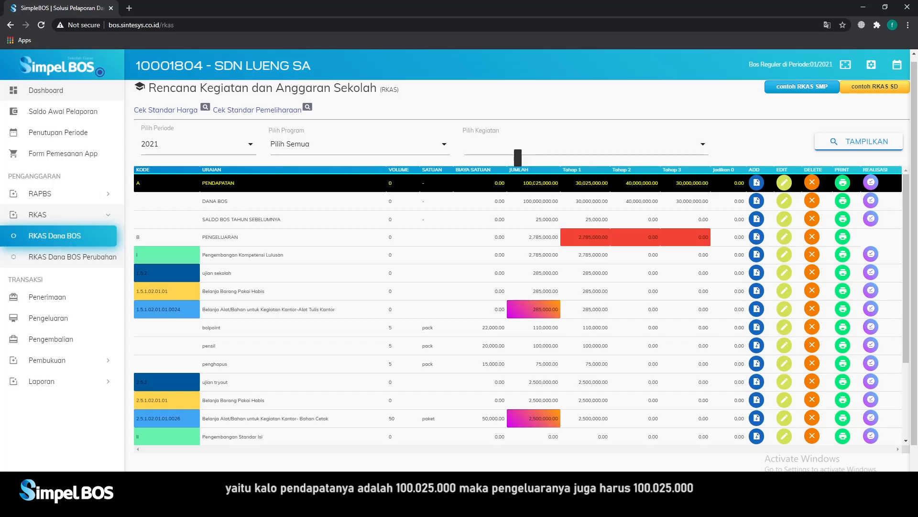
{"action": "left_click_drag", "start_coordinate": [526, 183], "coordinate": [559, 183]}
{"action": "left_click_drag", "start_coordinate": [554, 237], "coordinate": [711, 244]}
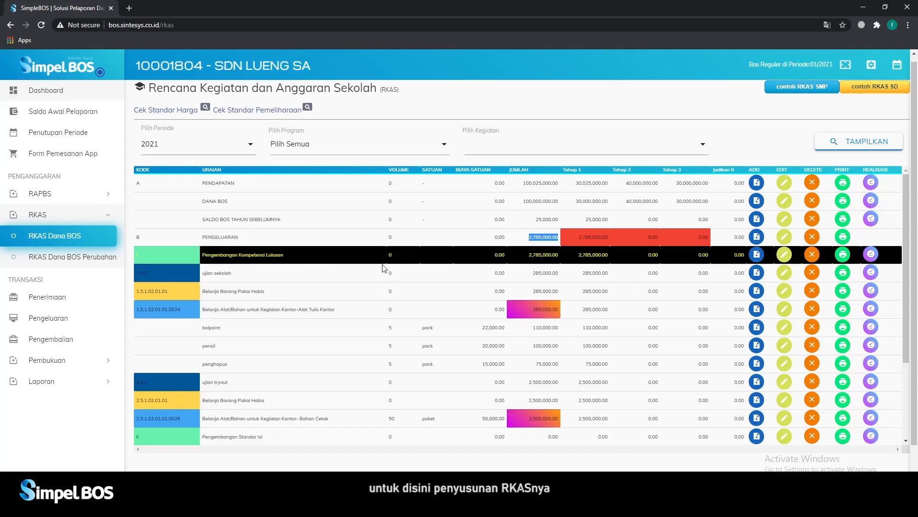
{"action": "scroll", "coordinate": [486, 287], "scroll_direction": "down", "scroll_amount": 2}
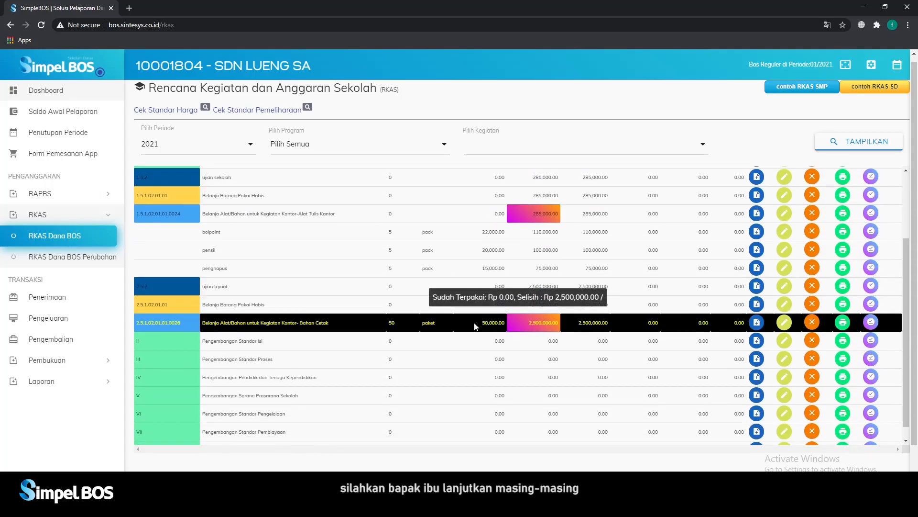
{"action": "scroll", "coordinate": [460, 319], "scroll_direction": "up", "scroll_amount": 2}
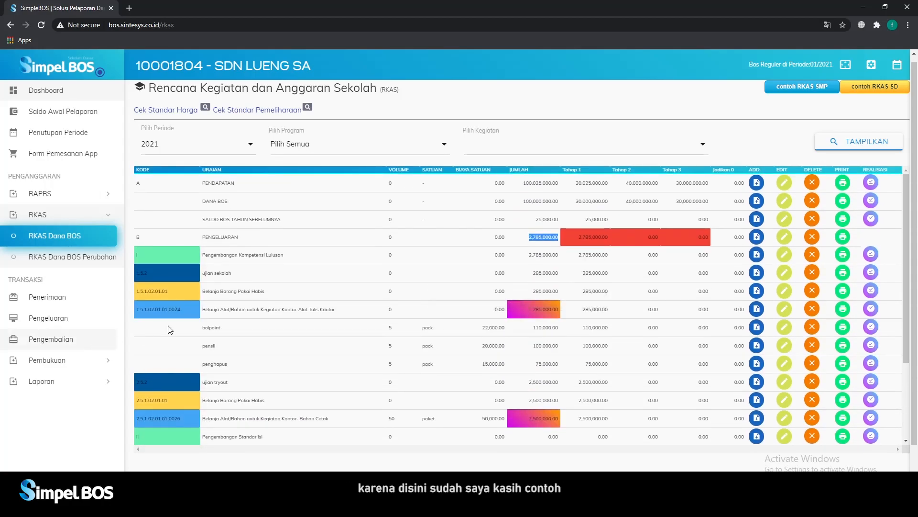